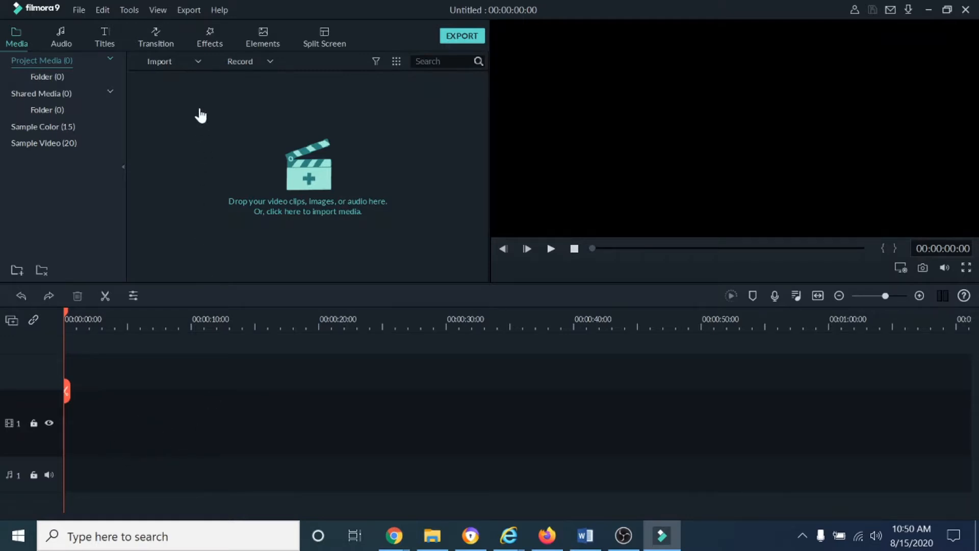
click(197, 63)
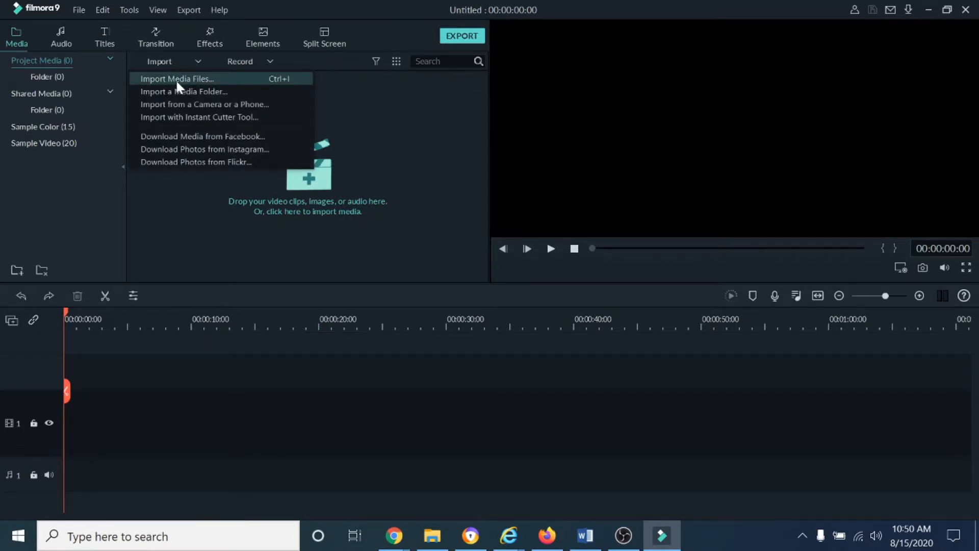
click(178, 81)
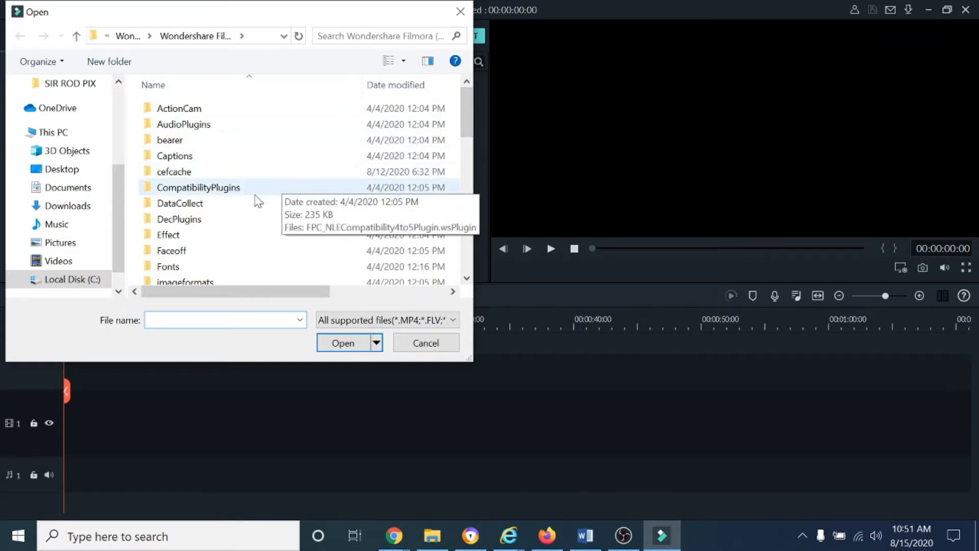
click(63, 262)
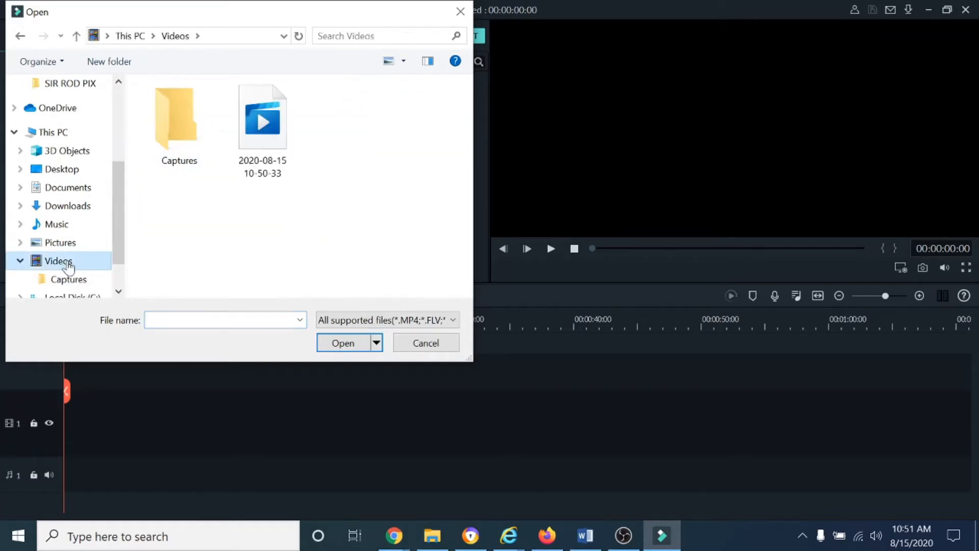
click(261, 133)
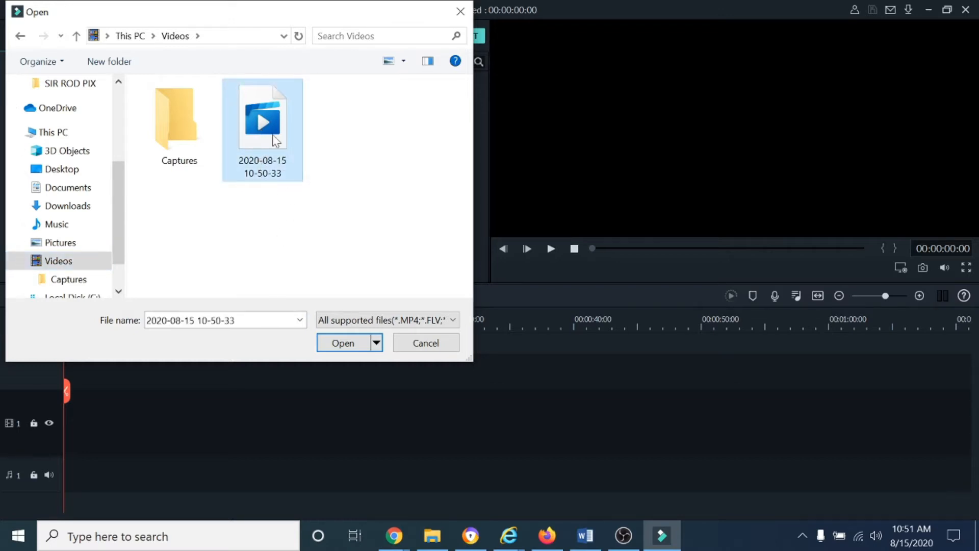
click(340, 345)
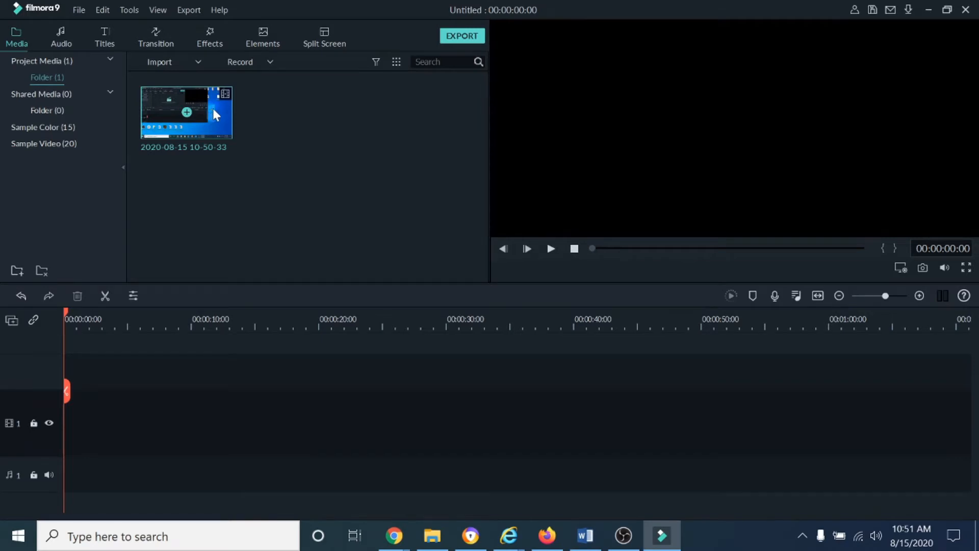
Step: Place the imported clip at the start of video track 1, keeping the project settings of 1920 x 1080 25fps
drag(223, 122, 228, 229)
drag(208, 116, 49, 439)
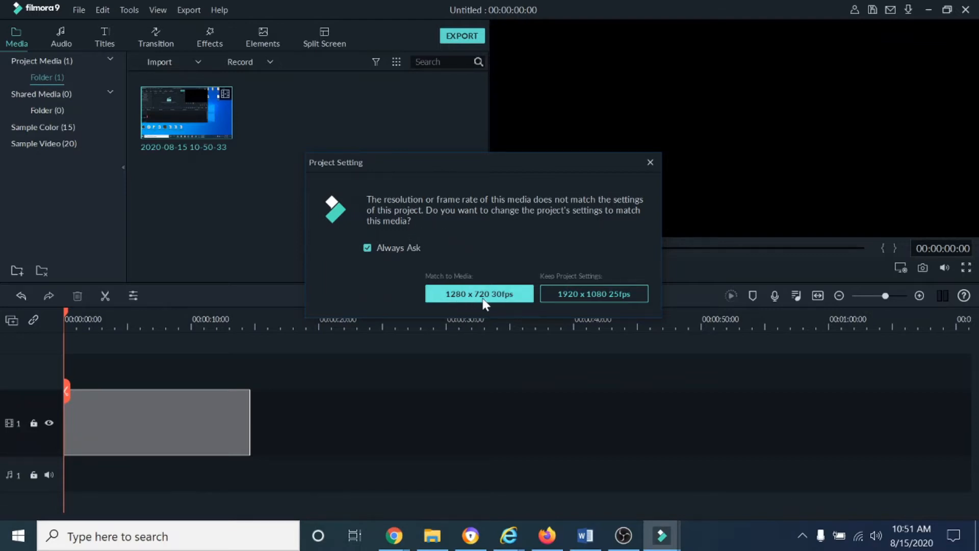
click(590, 295)
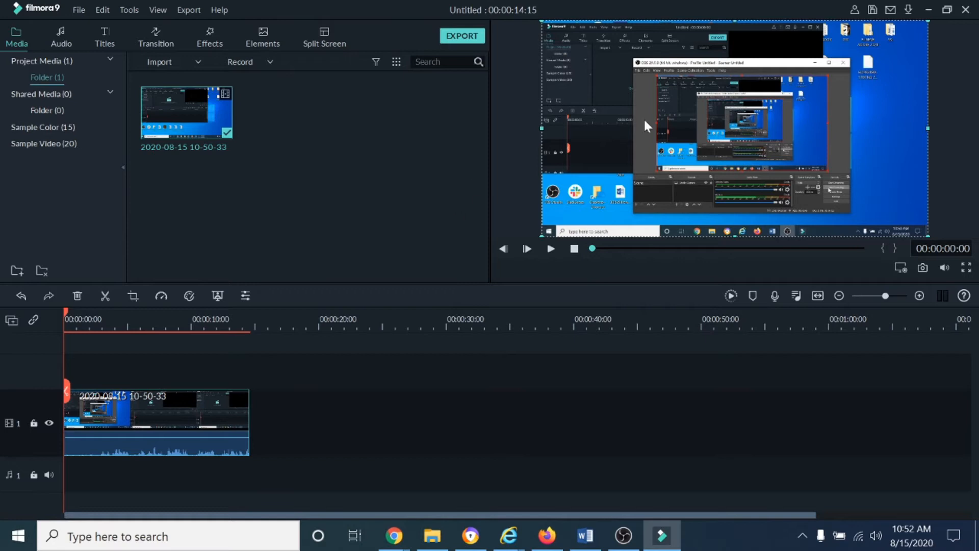
Step: Play the clip, return the playhead to the start, and play it again to the end
click(551, 249)
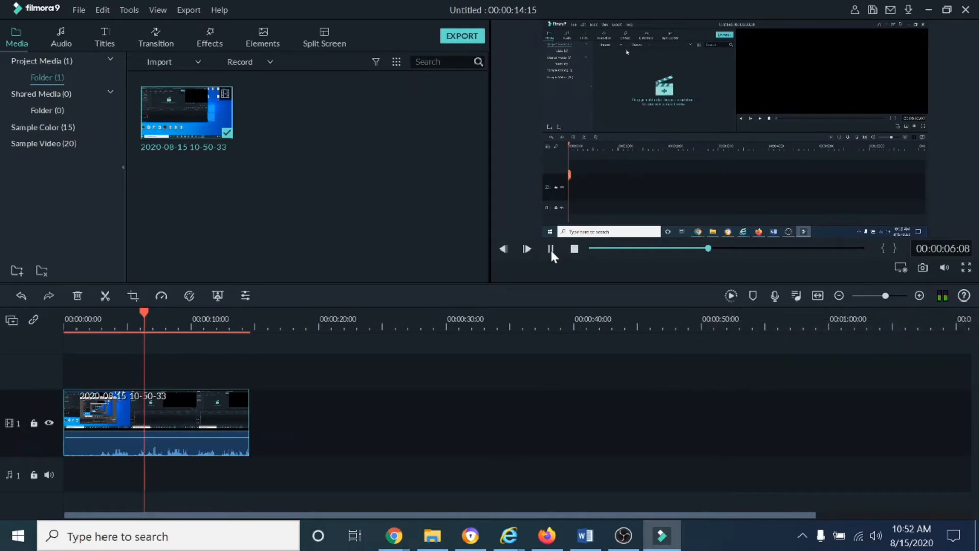
click(550, 248)
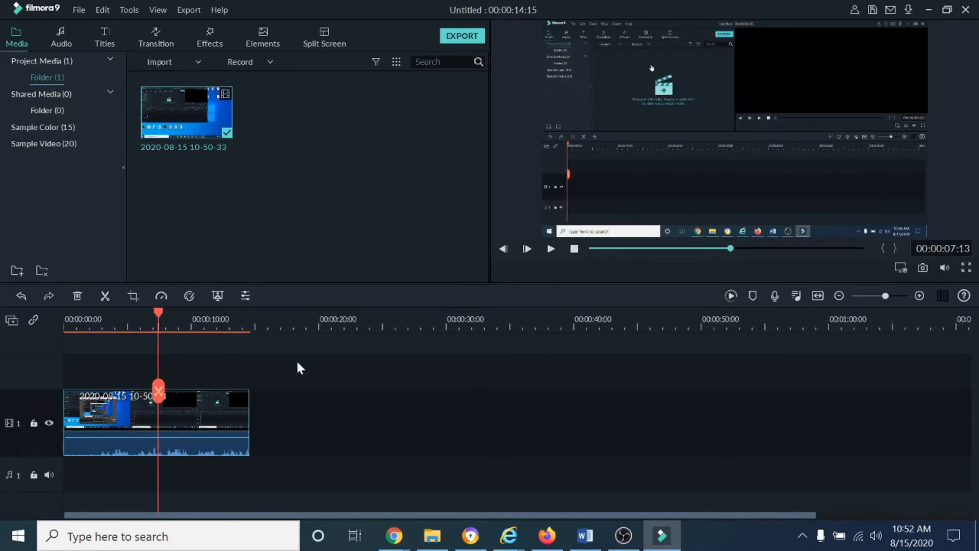
drag(159, 313, 64, 318)
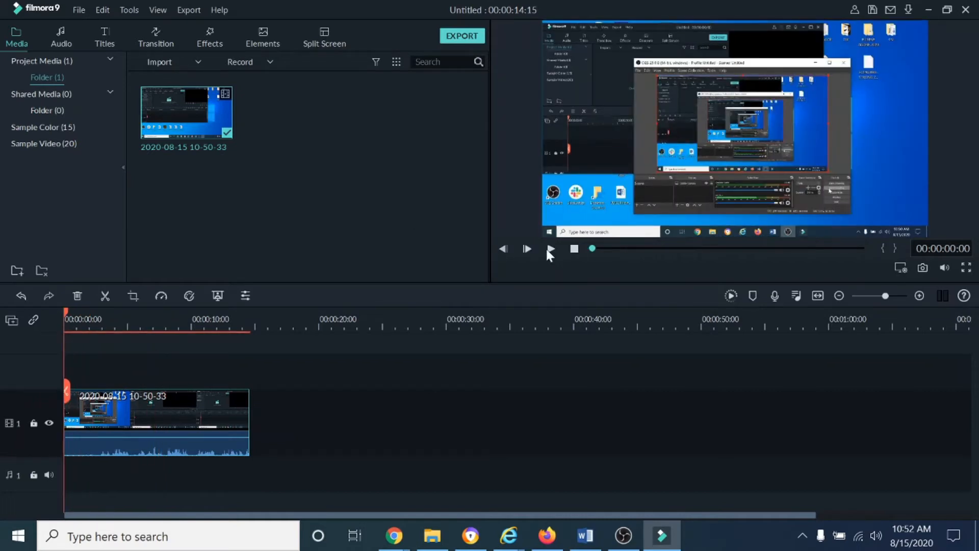
click(549, 249)
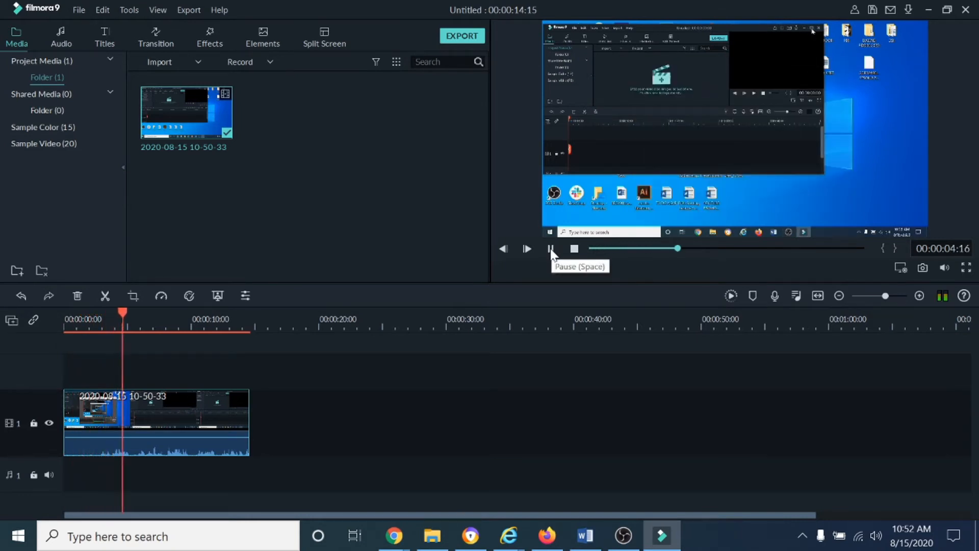
right_click(549, 249)
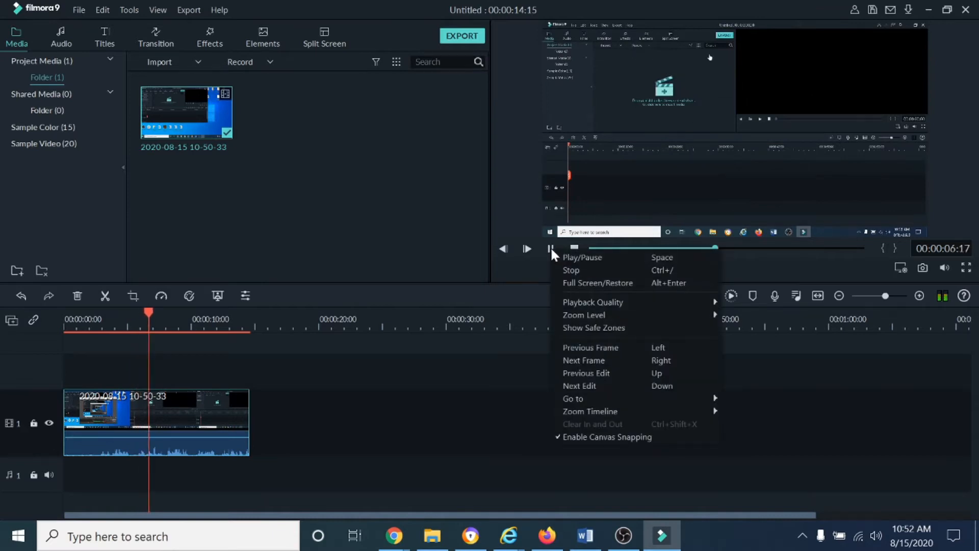
click(478, 208)
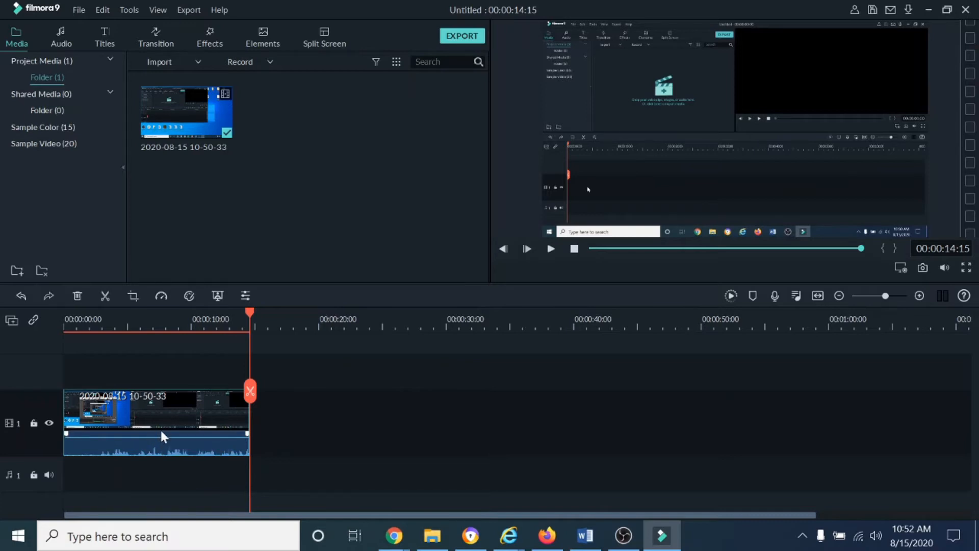
Step: Examine the clip's audio adjustment settings and equalizer presets, leaving the equalizer at Default
right_click(163, 444)
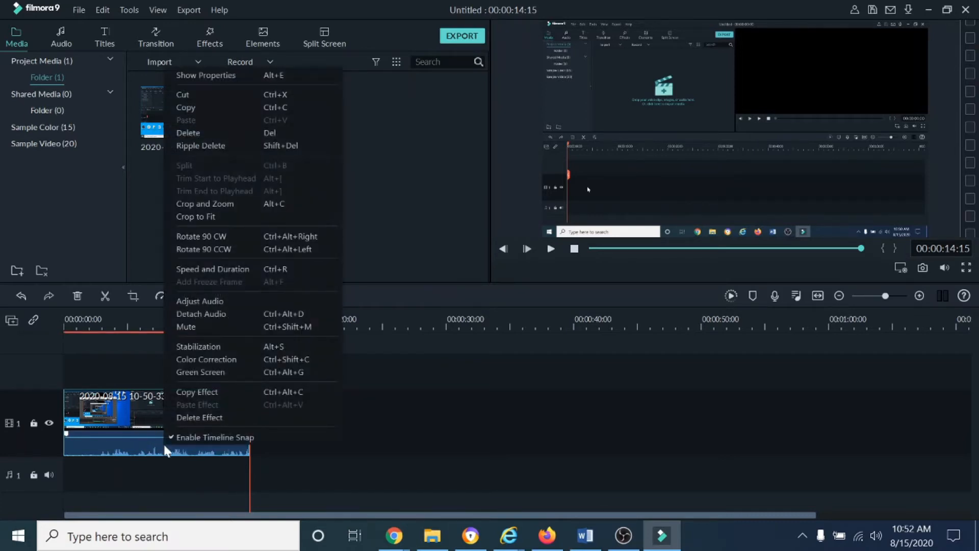
click(202, 302)
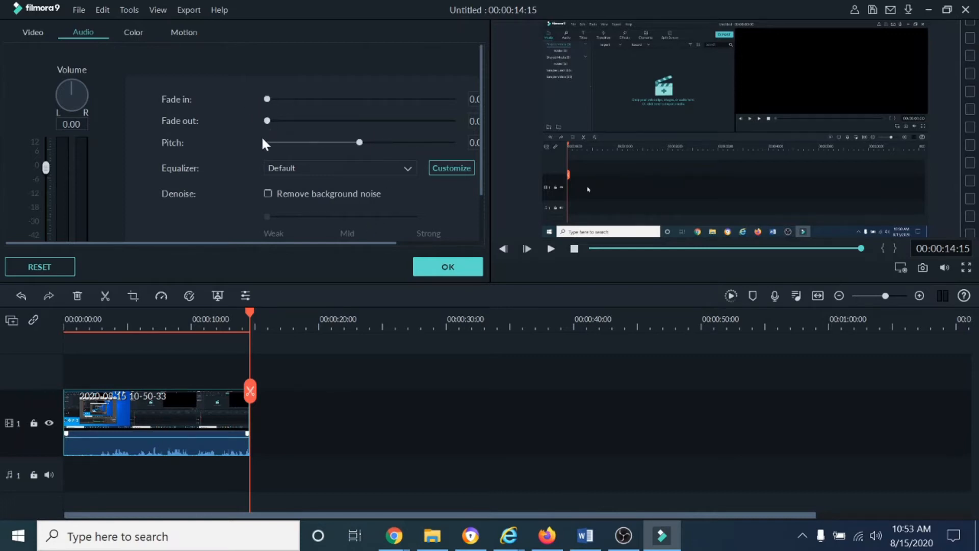
click(409, 170)
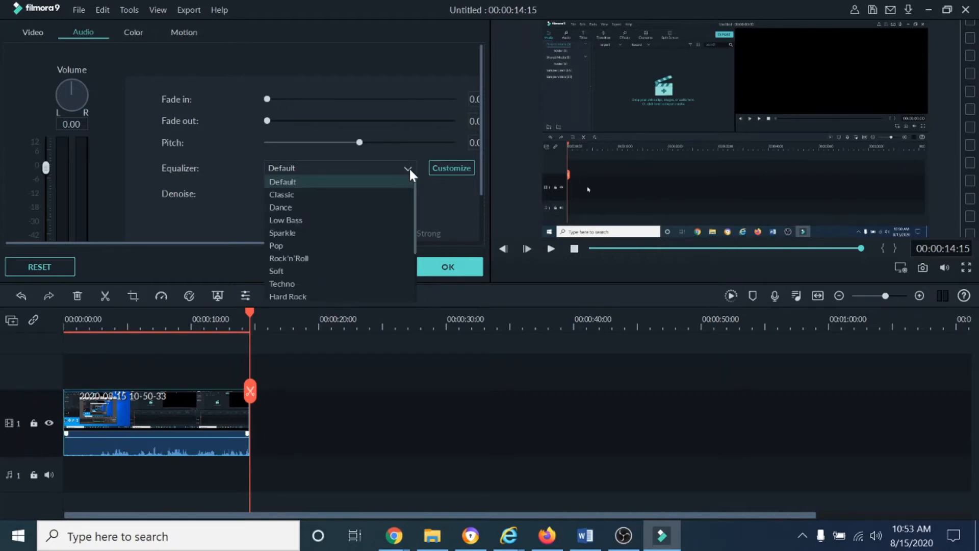
click(406, 167)
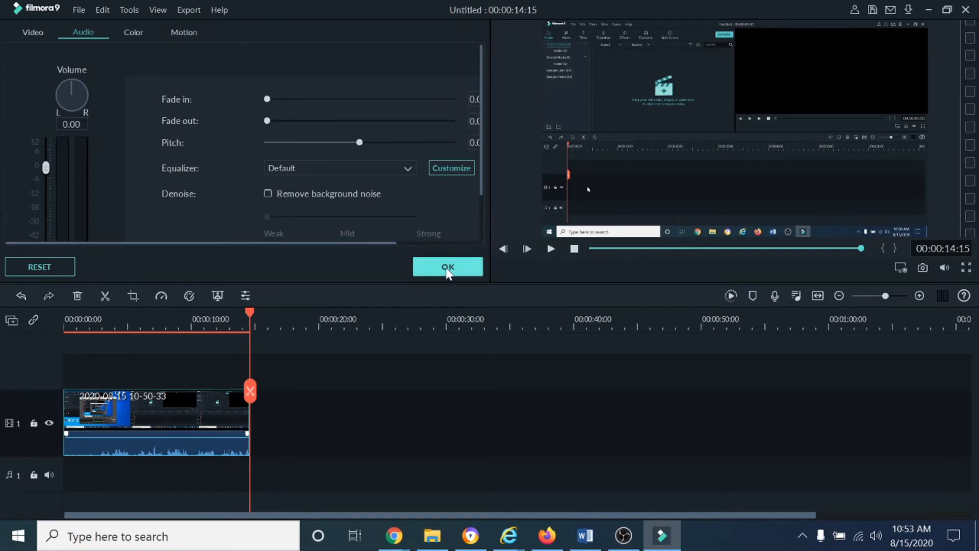
click(448, 267)
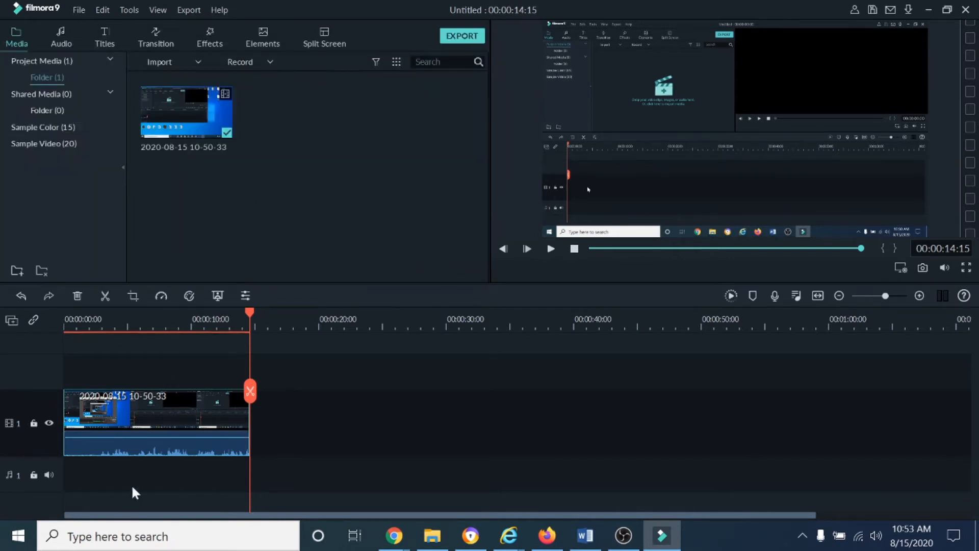
Step: Detach the audio from the video clip
right_click(152, 440)
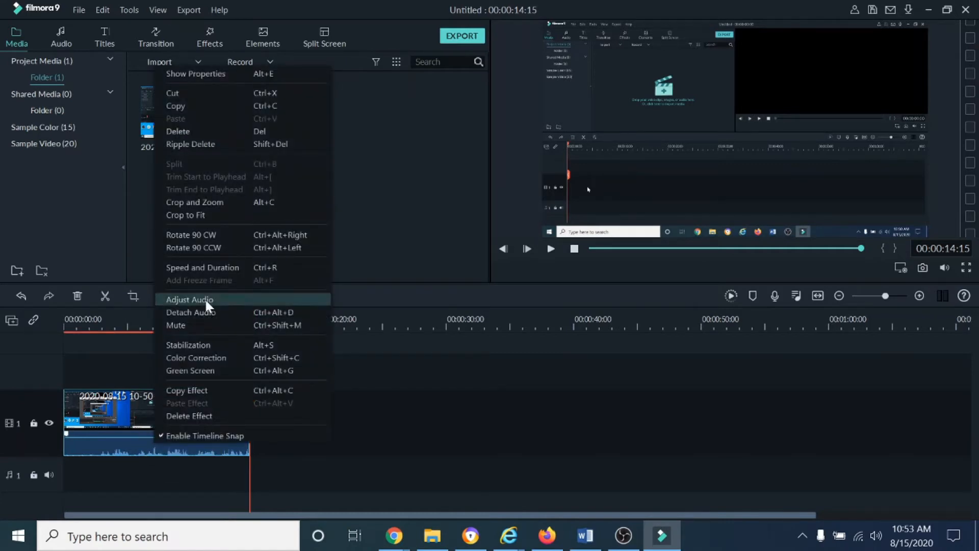
click(191, 312)
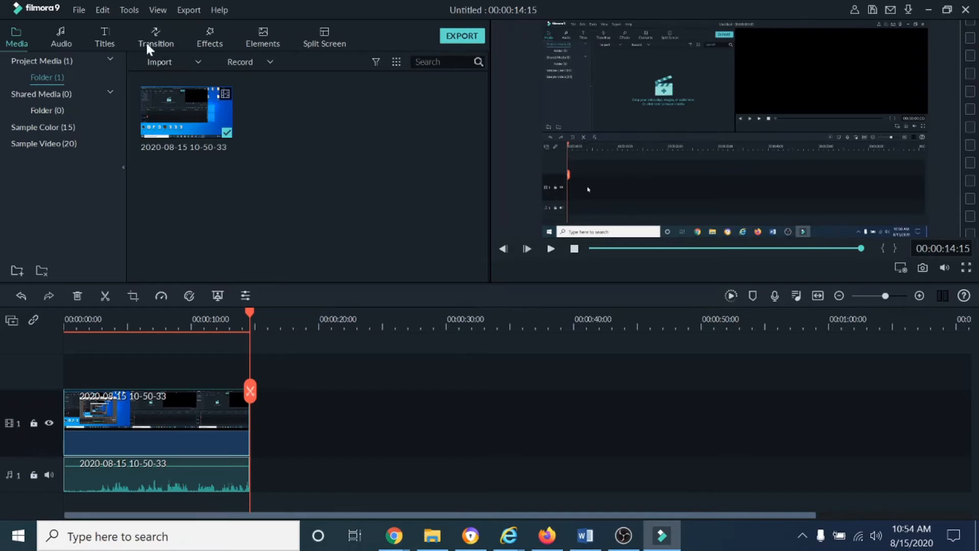
Step: Split the video clip at 00:00:04:08 and again at 00:00:09:07
drag(251, 311, 120, 314)
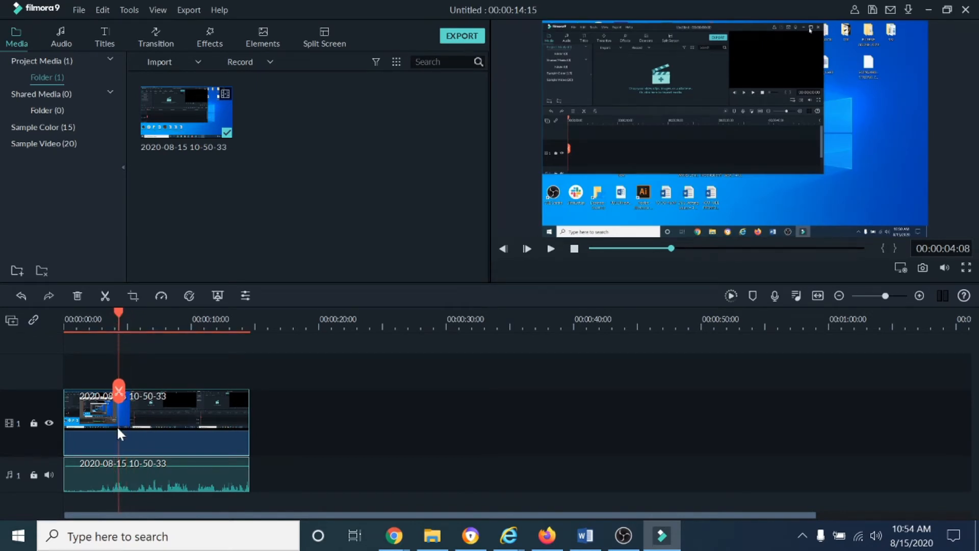
click(105, 297)
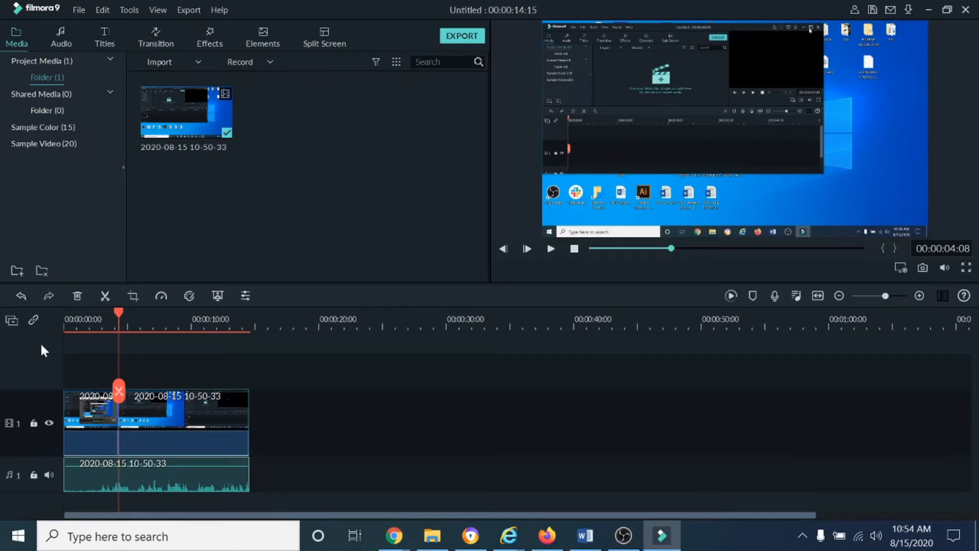
drag(118, 313, 128, 316)
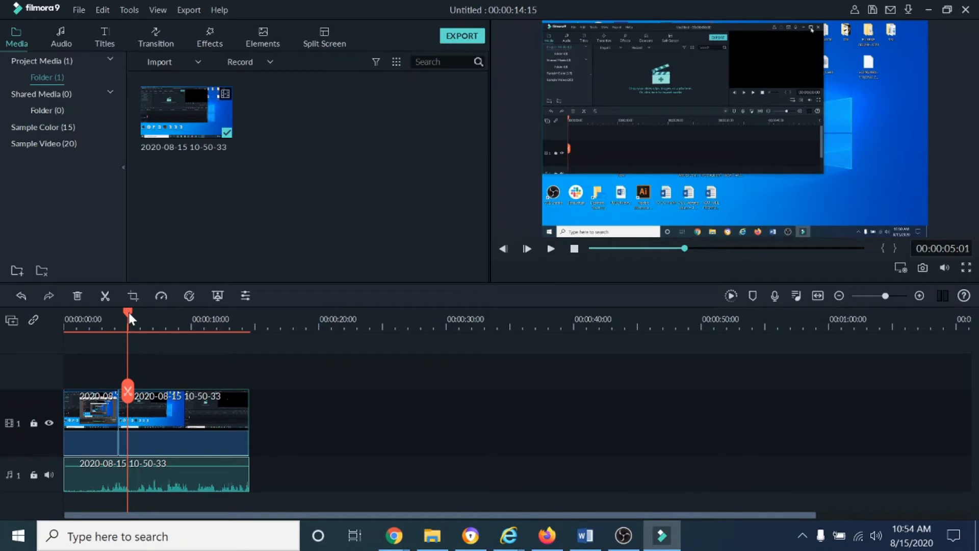
drag(128, 313, 184, 310)
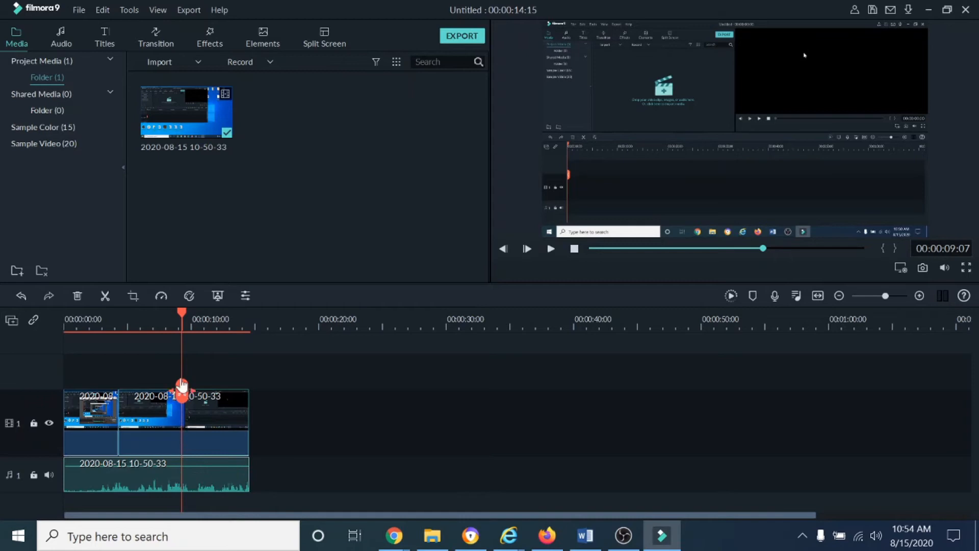
click(105, 296)
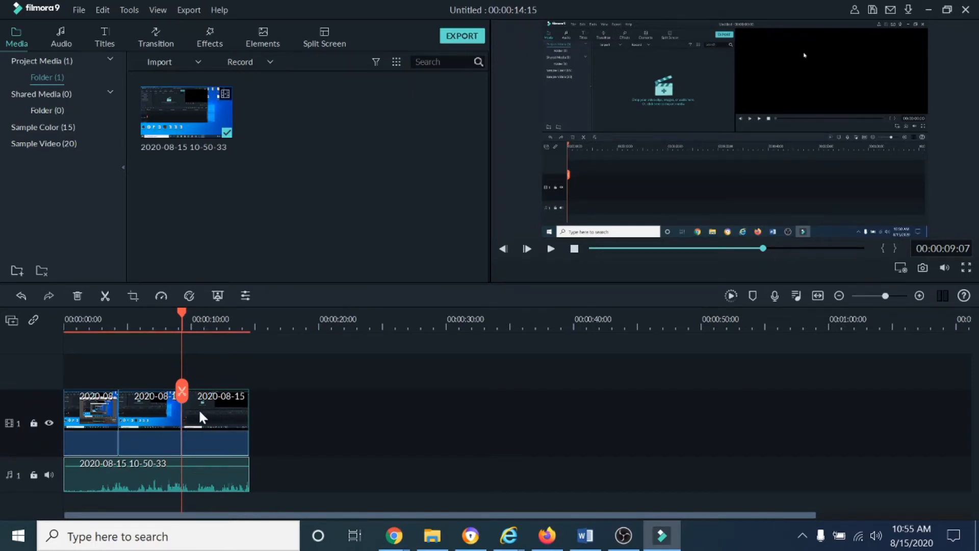
Step: Move the third video segment to about 35 seconds, the second onto a new video track 2, and the first about 2 seconds later
drag(213, 412, 544, 408)
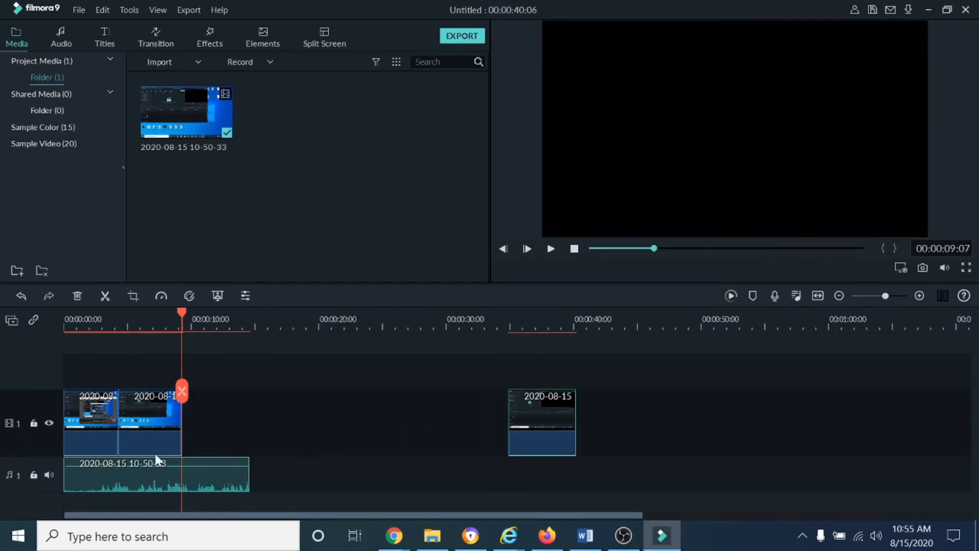
drag(148, 412, 151, 369)
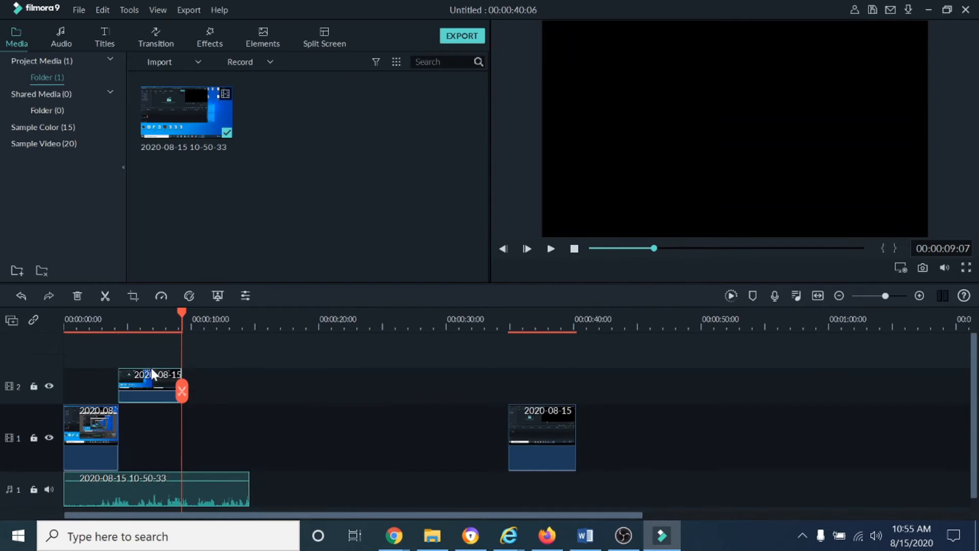
drag(80, 424, 121, 434)
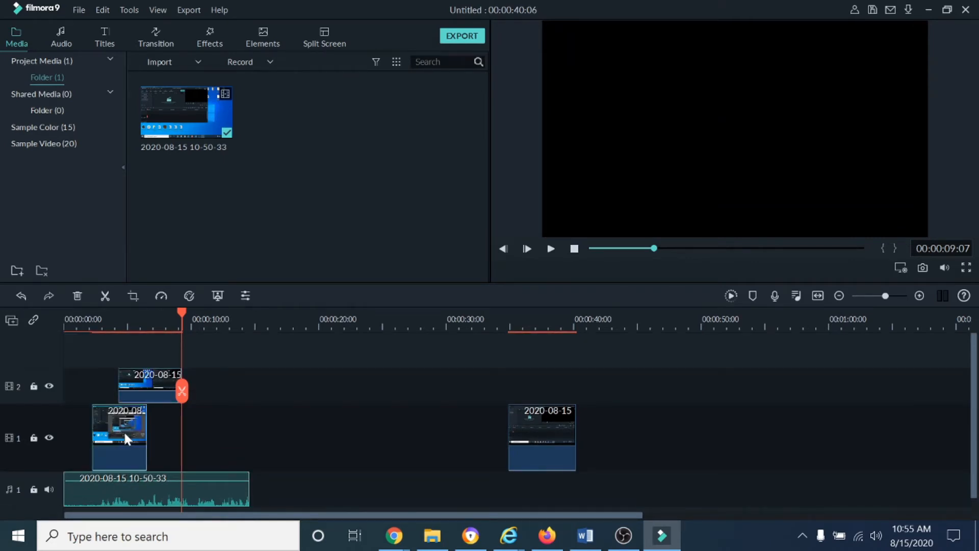
Step: Return the three video segments to video track 1 in their original order, joined end to end from the start
right_click(125, 427)
click(123, 427)
drag(123, 424, 69, 429)
drag(149, 374, 155, 423)
drag(552, 417, 219, 428)
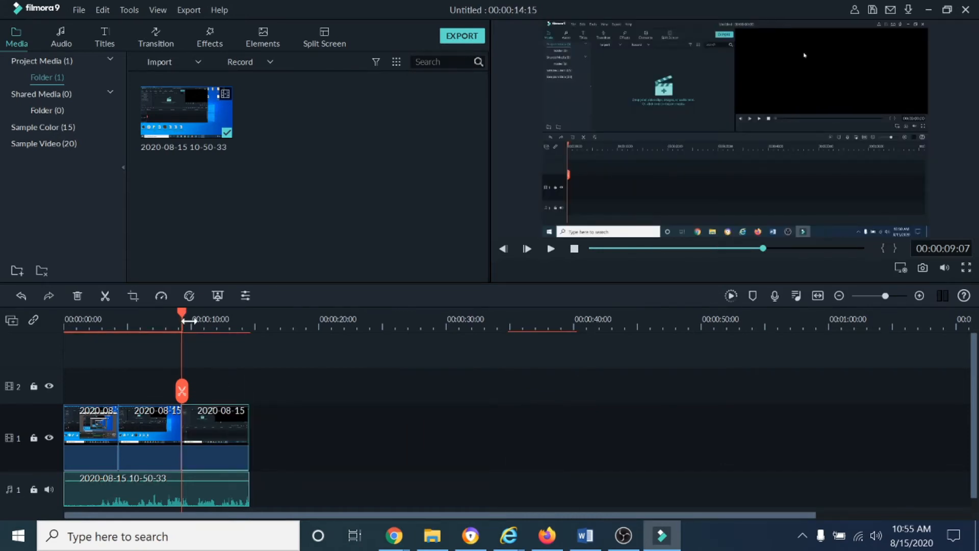
Step: Open the transition library, select Cube, and play the timeline from 00:00:03:13 across the first cut
click(157, 30)
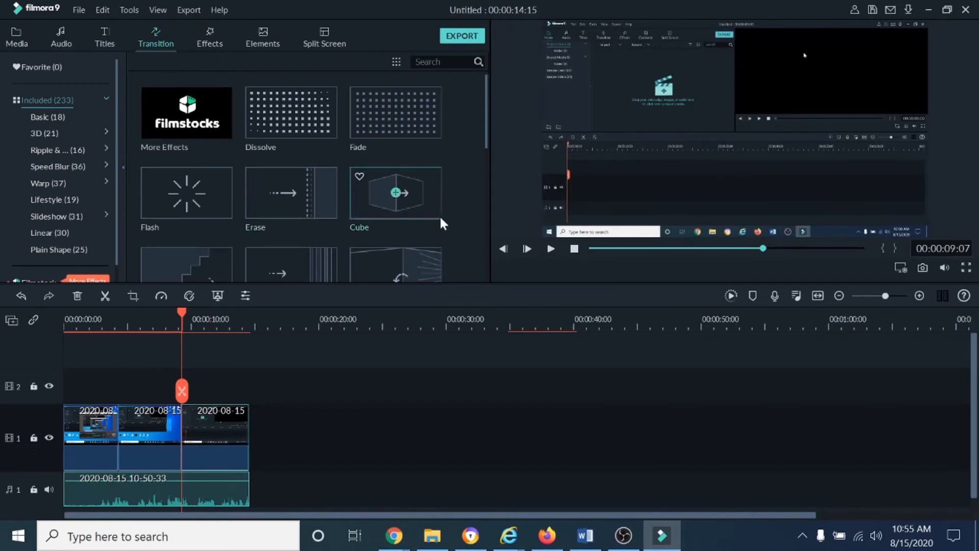
click(417, 195)
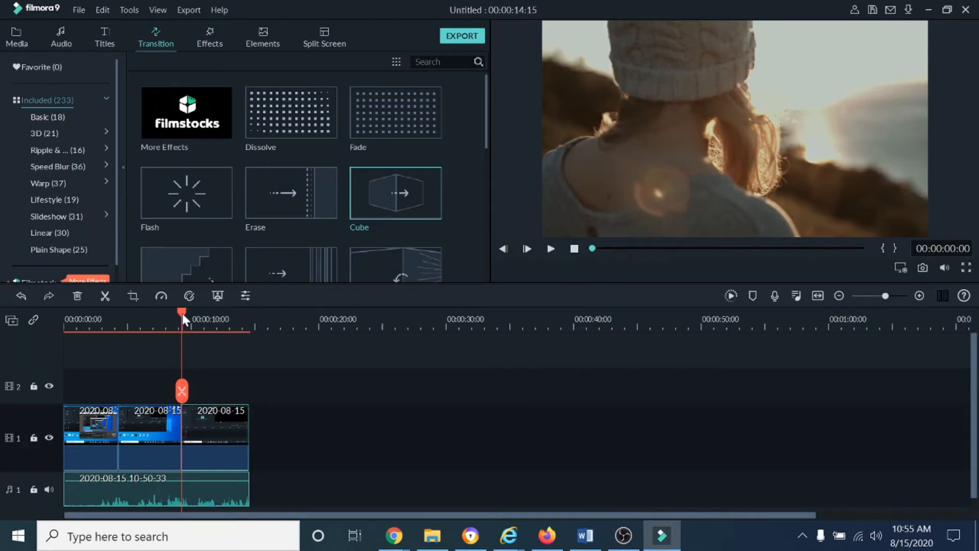
drag(183, 313, 109, 321)
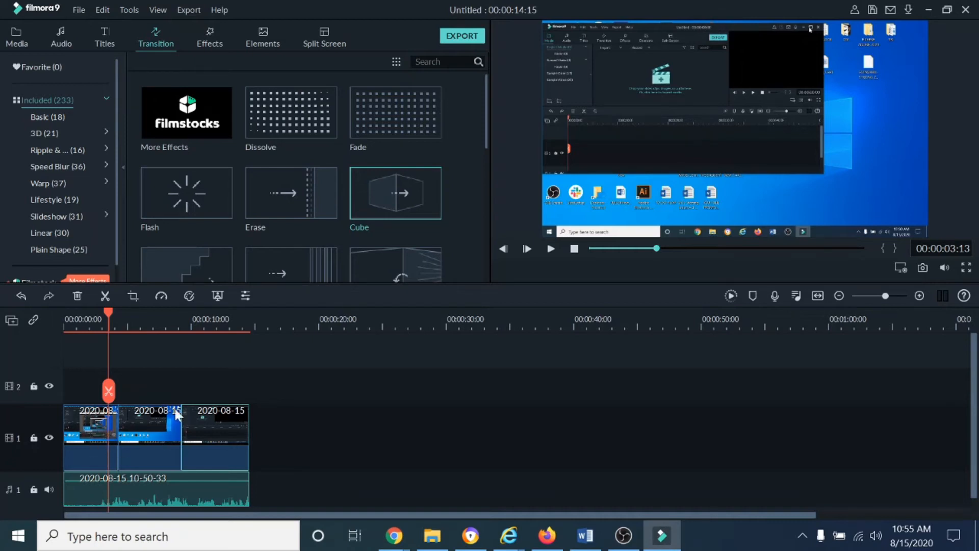
click(551, 249)
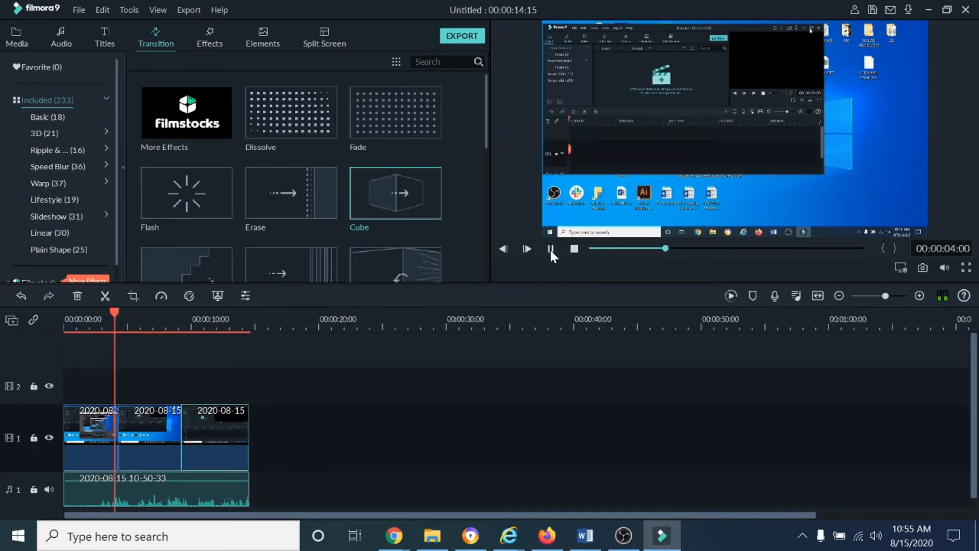
click(550, 249)
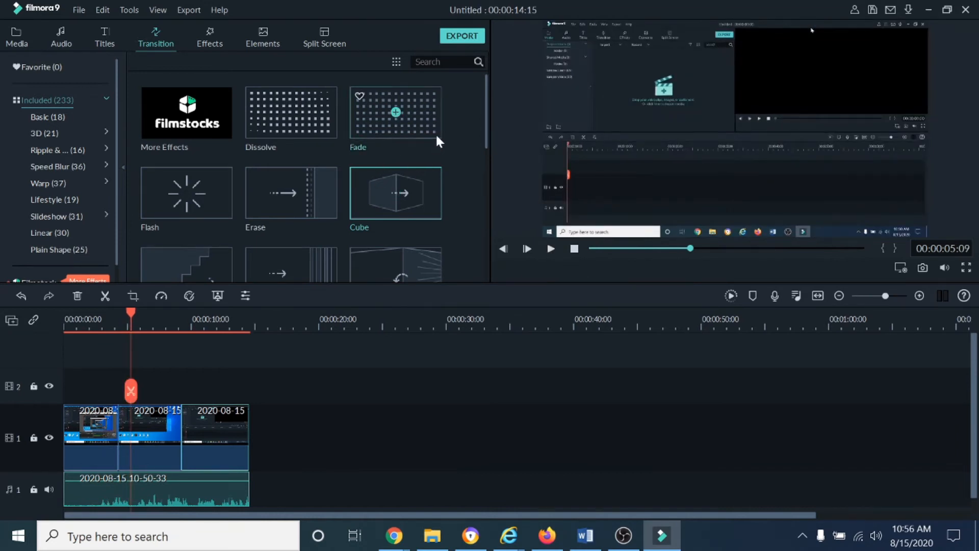
Step: Preview the Cube and Bar transitions with their sample footage
mouse_move(421, 212)
click(426, 198)
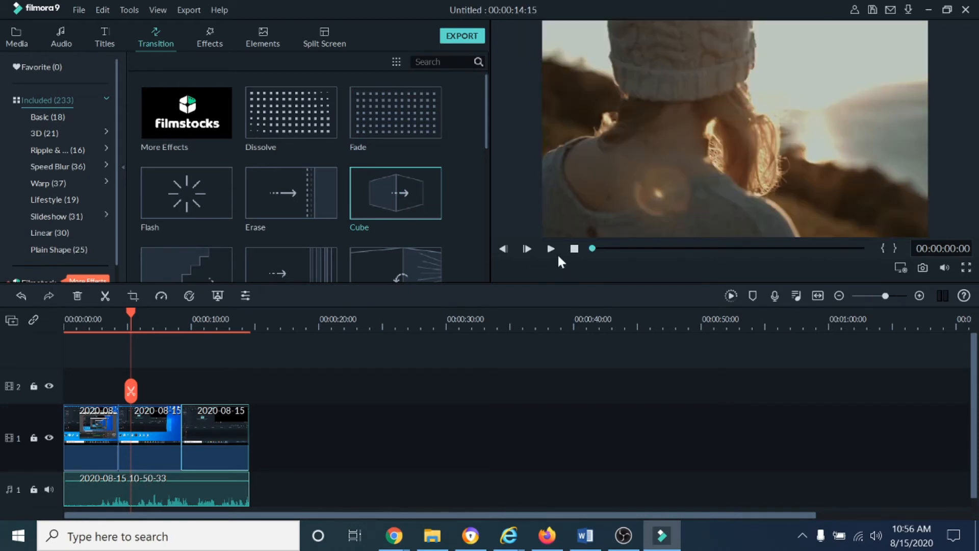
click(550, 249)
drag(485, 97, 487, 123)
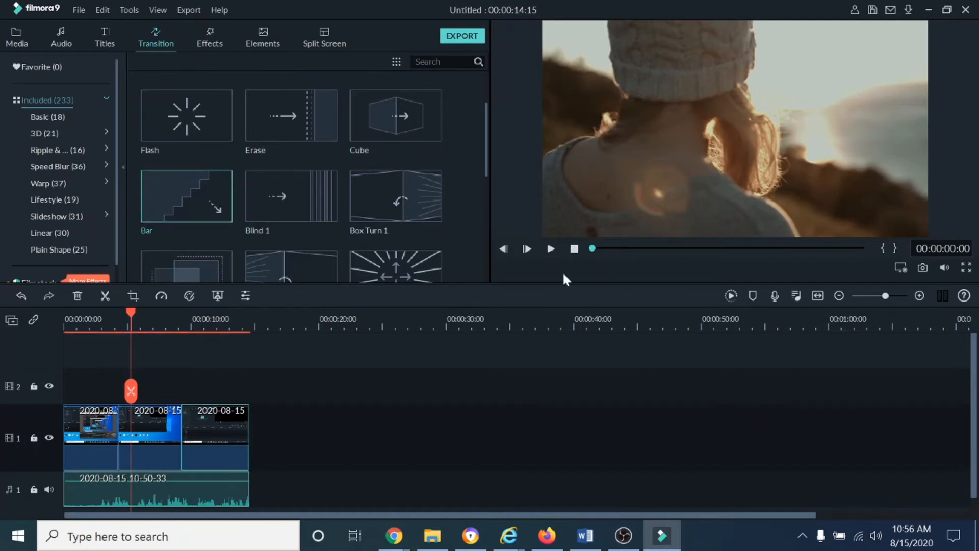
click(550, 249)
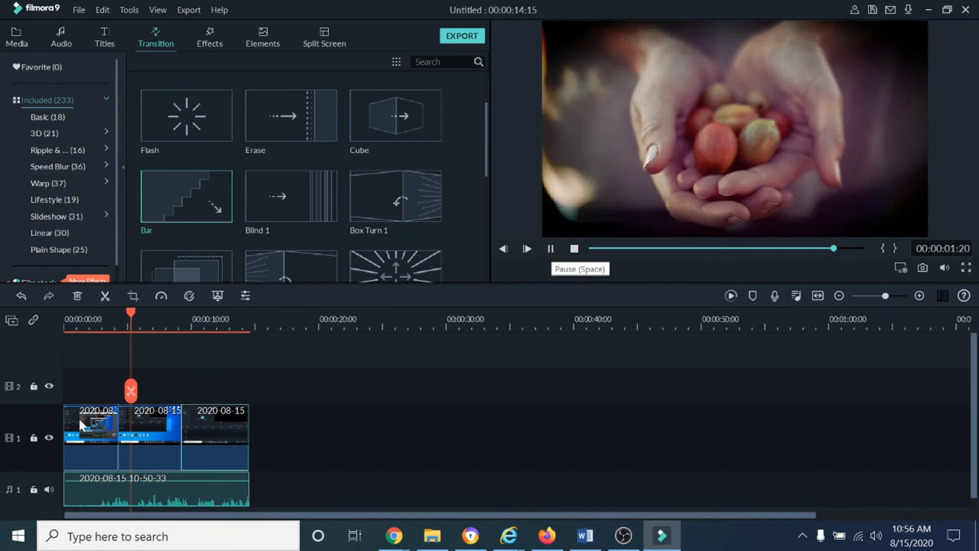
Step: Add the Bar transition between the first and second video segments and centre it over the cut
drag(130, 314, 93, 314)
mouse_move(149, 217)
drag(164, 189, 142, 352)
drag(127, 401, 121, 436)
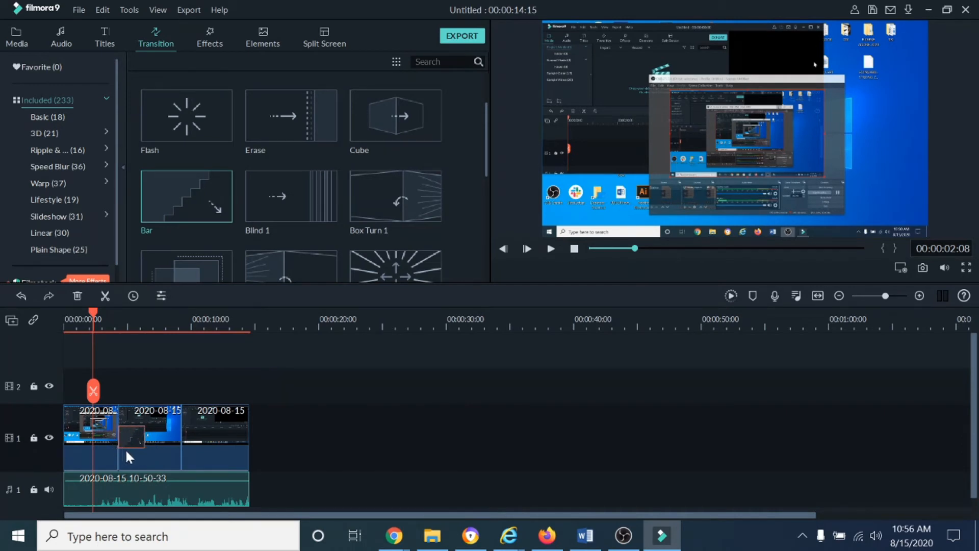
mouse_move(131, 438)
mouse_down()
mouse_move(103, 435)
mouse_move(121, 451)
mouse_up()
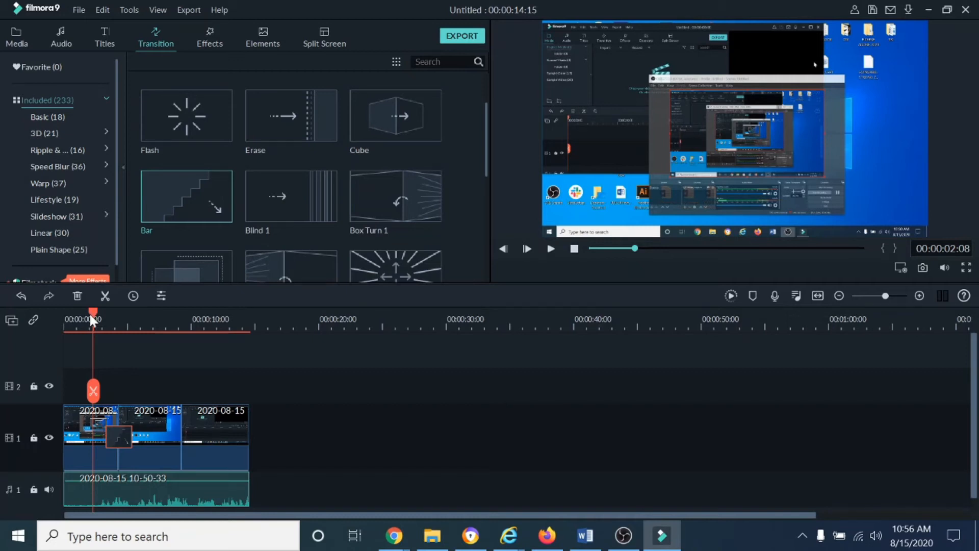
Step: Play the timeline twice across the Bar transition at the first cut
click(550, 248)
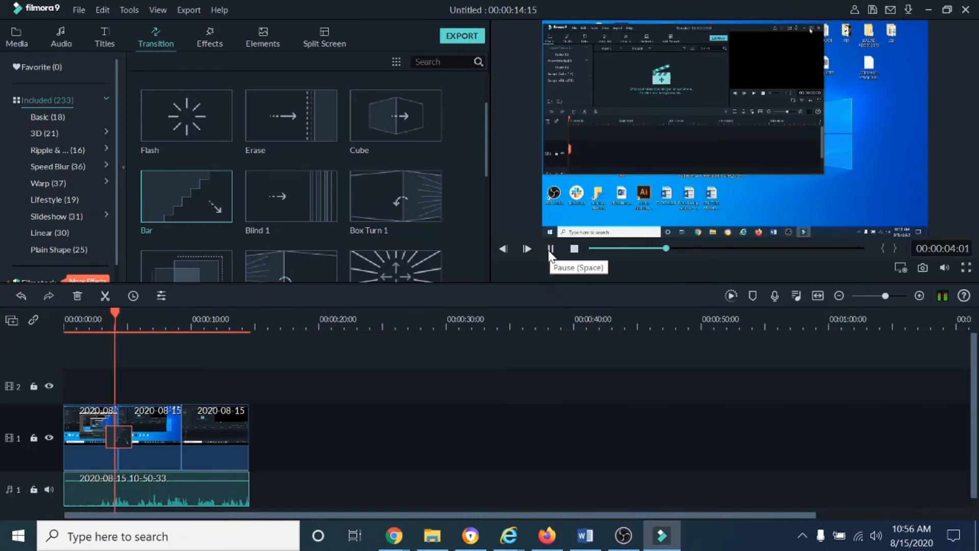
click(550, 248)
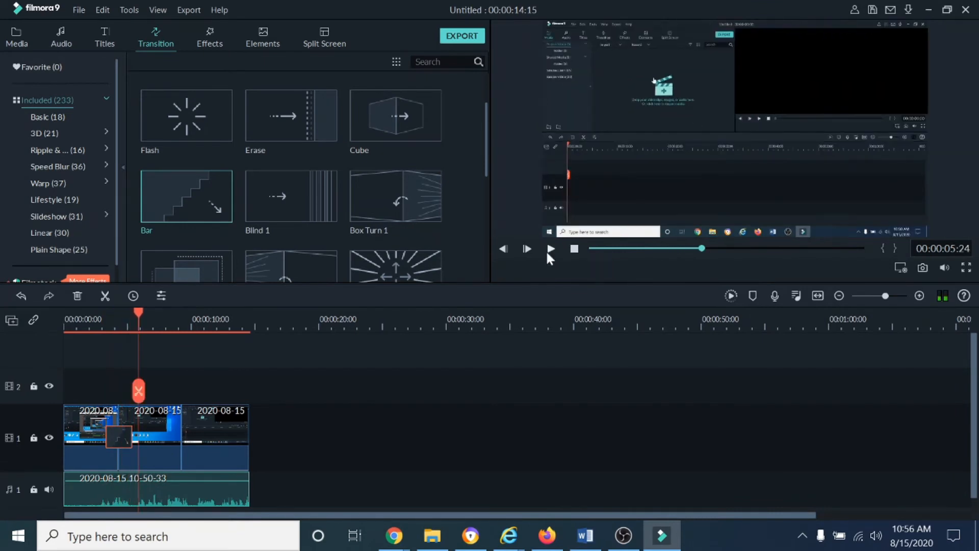
drag(142, 315, 103, 314)
click(551, 249)
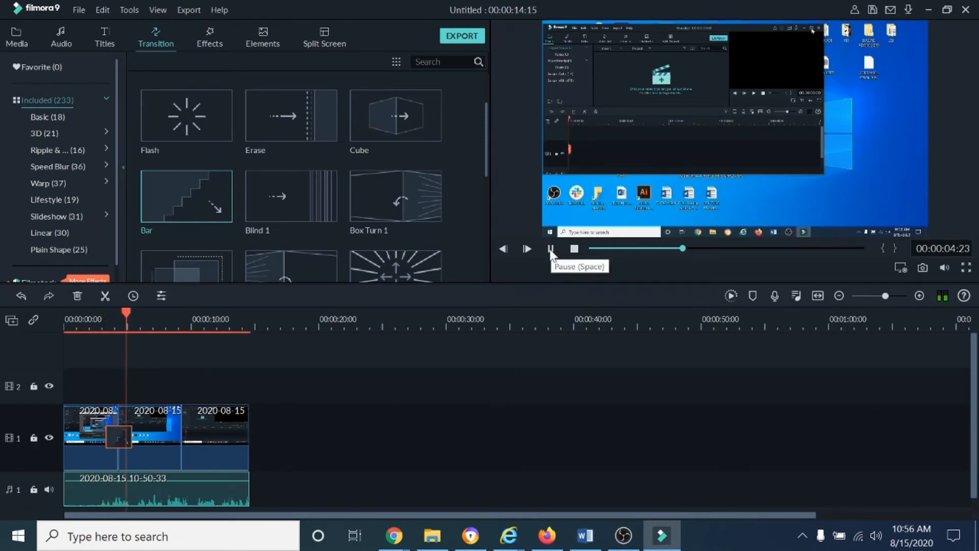
click(551, 248)
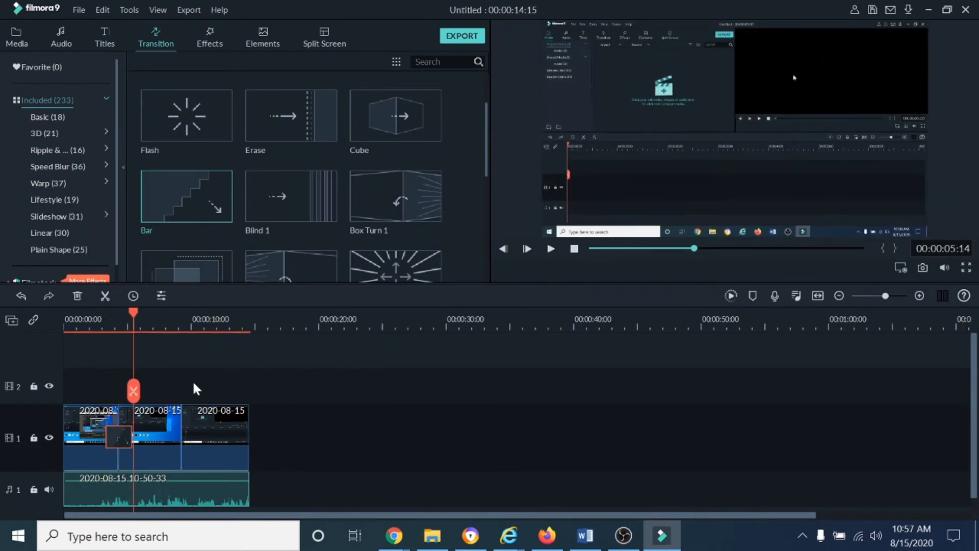
Step: Delete the Bar transition from the first cut on video track 1
drag(130, 307, 109, 314)
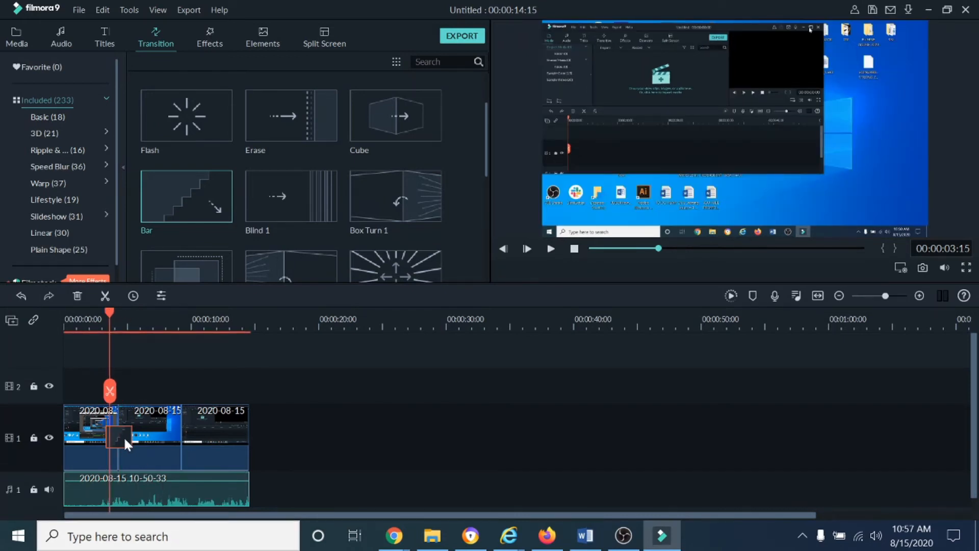
key(Delete)
Step: Browse further through the included transitions and preview Morph, Evaporate 2 and Col Split
mouse_move(294, 214)
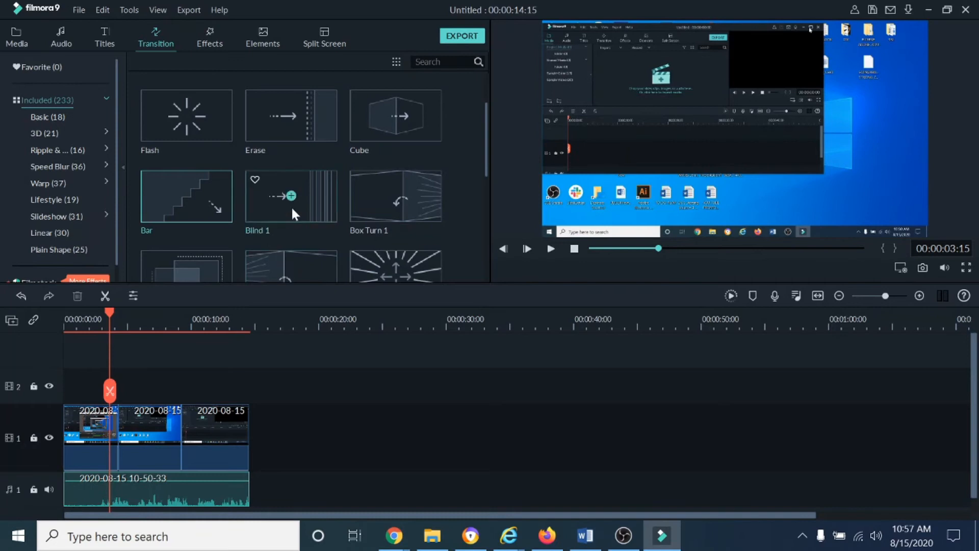
drag(485, 140, 486, 181)
mouse_move(410, 202)
click(205, 174)
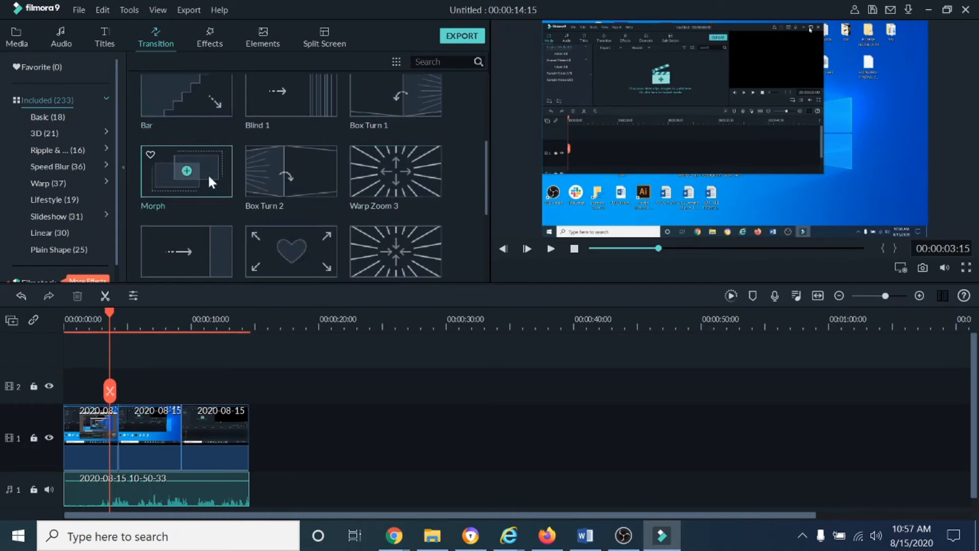
click(551, 248)
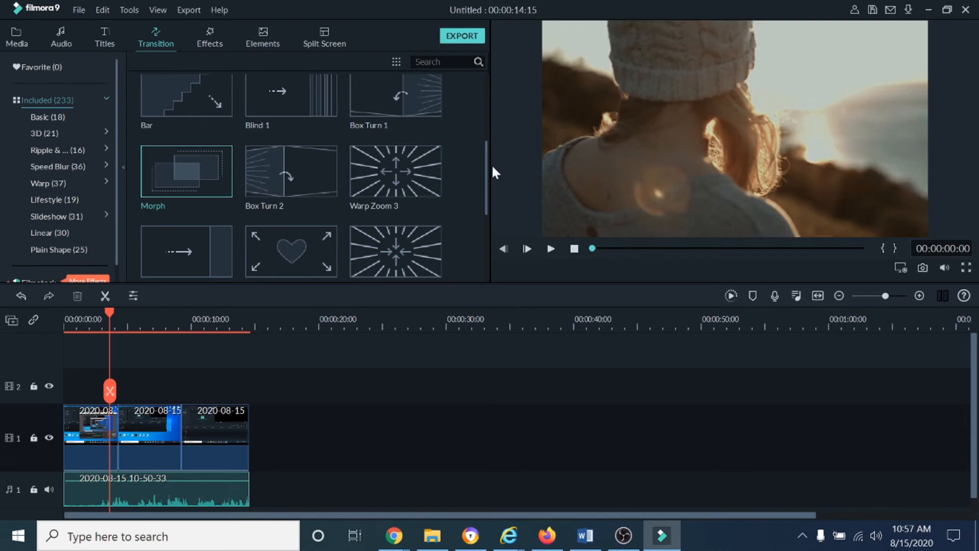
drag(488, 158, 494, 205)
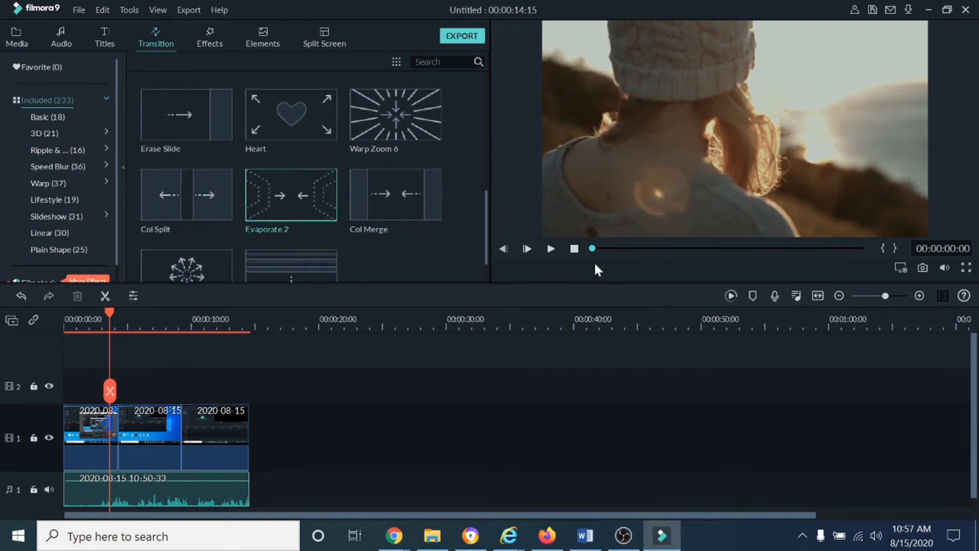
click(552, 252)
click(213, 201)
click(551, 250)
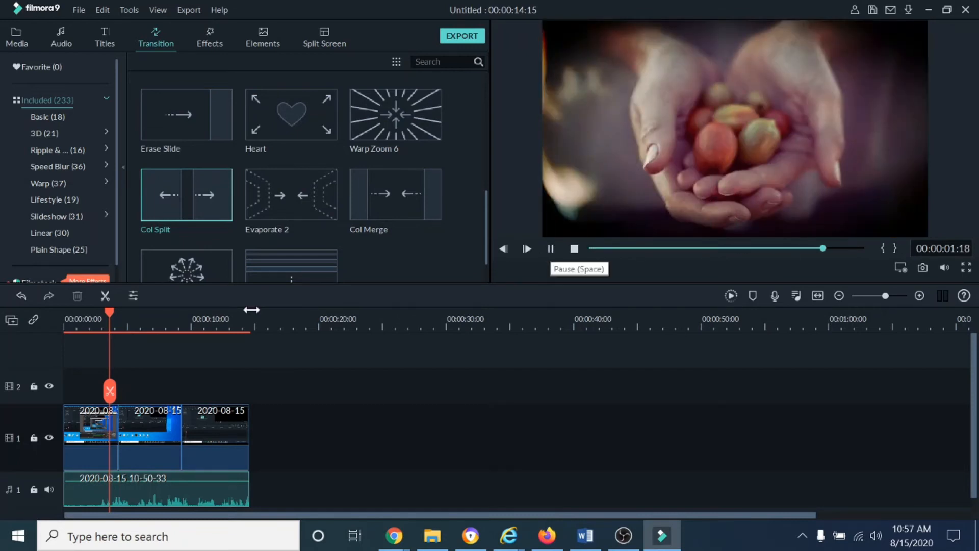
Step: Apply the Col Split transition at the cut between the first and second segments and play it back twice
drag(207, 185, 116, 439)
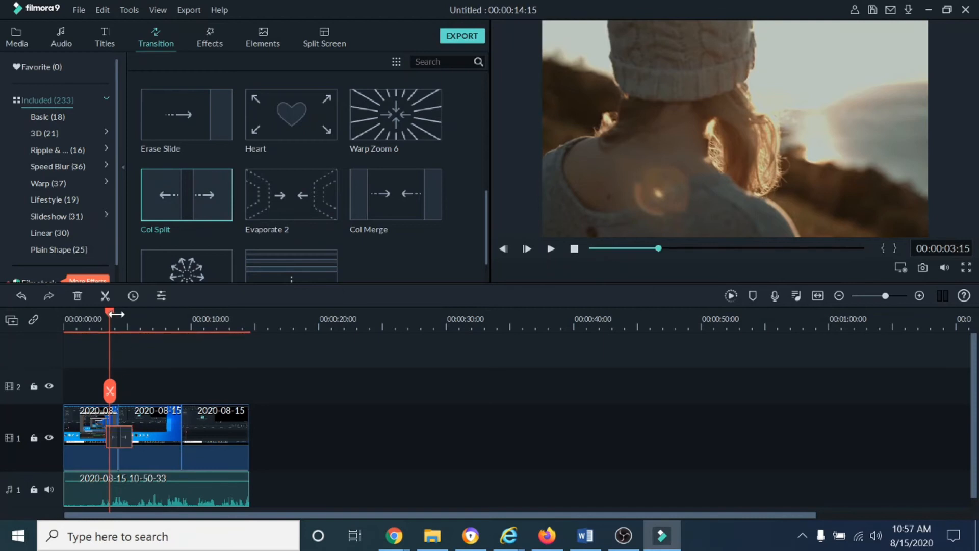
drag(106, 313, 95, 314)
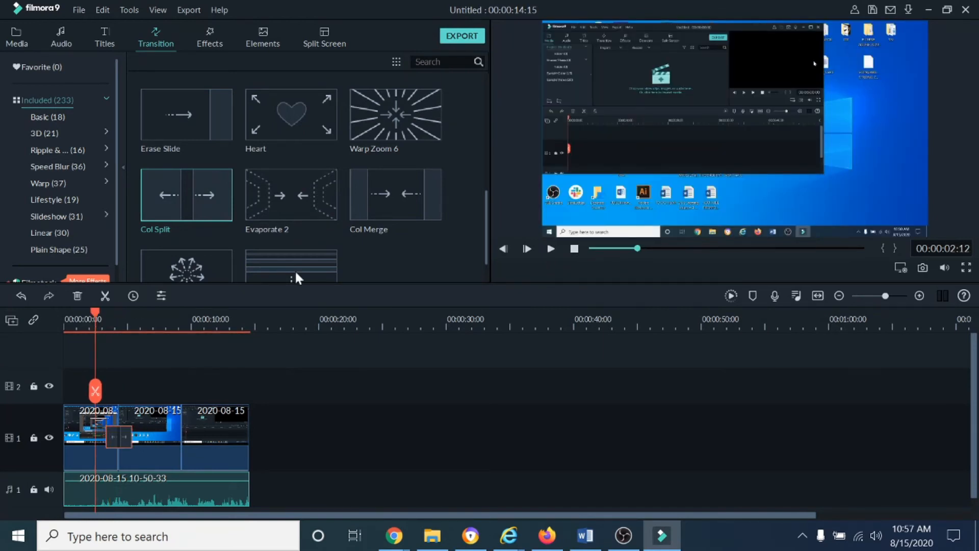
click(551, 249)
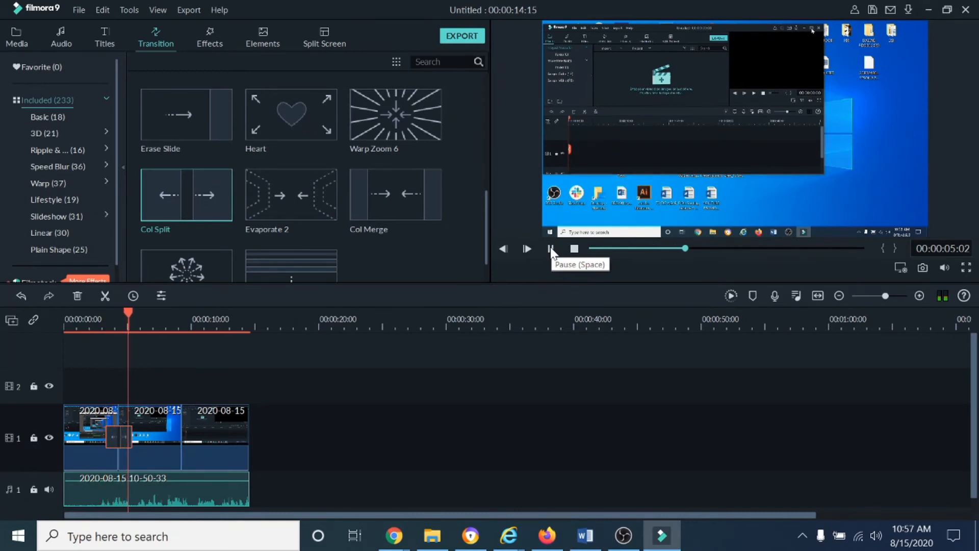
click(551, 249)
drag(141, 312, 103, 320)
click(553, 251)
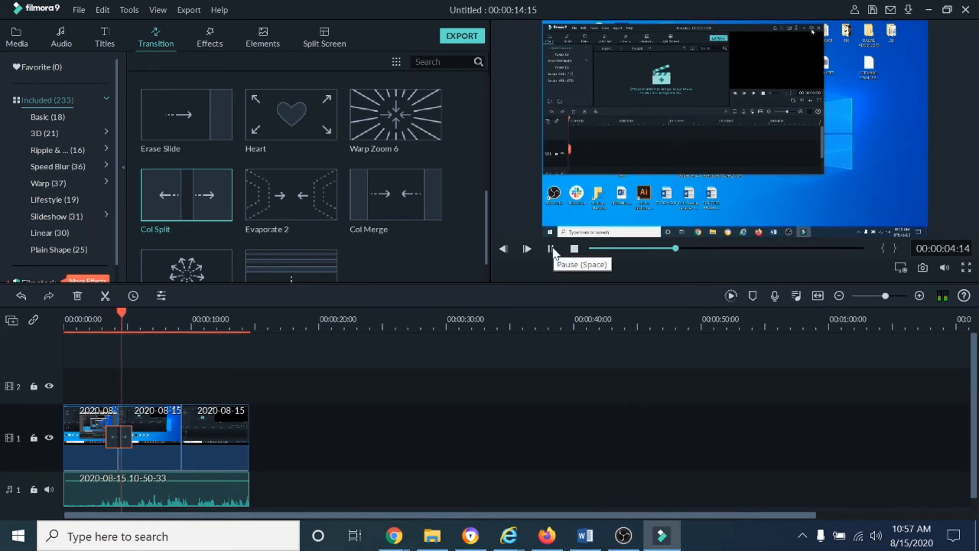
click(552, 250)
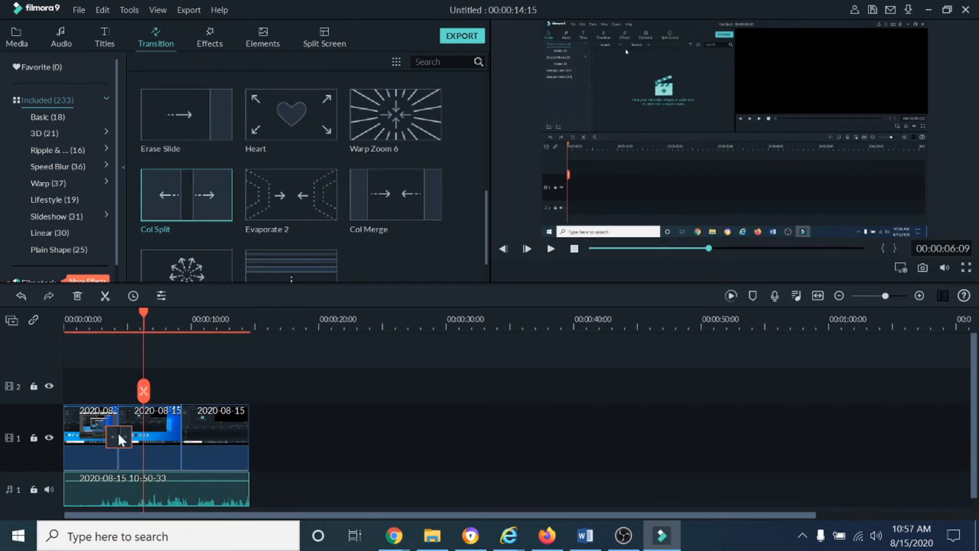
Step: Replace the first cut's transition with the outward-arrows one listed below Col Split, and play it back from 00:00:02:22
click(167, 358)
click(213, 269)
drag(213, 265, 117, 439)
drag(140, 317, 100, 326)
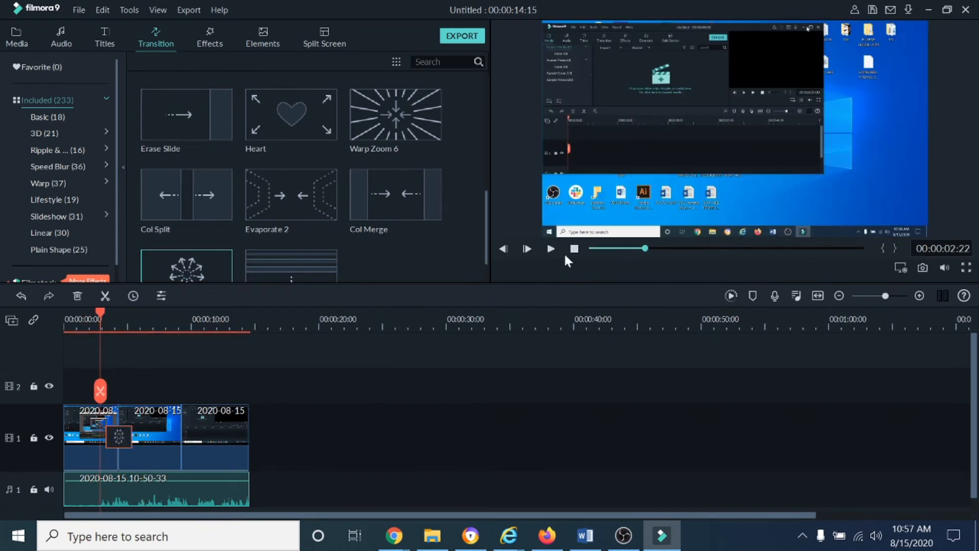
click(550, 254)
right_click(550, 254)
click(550, 254)
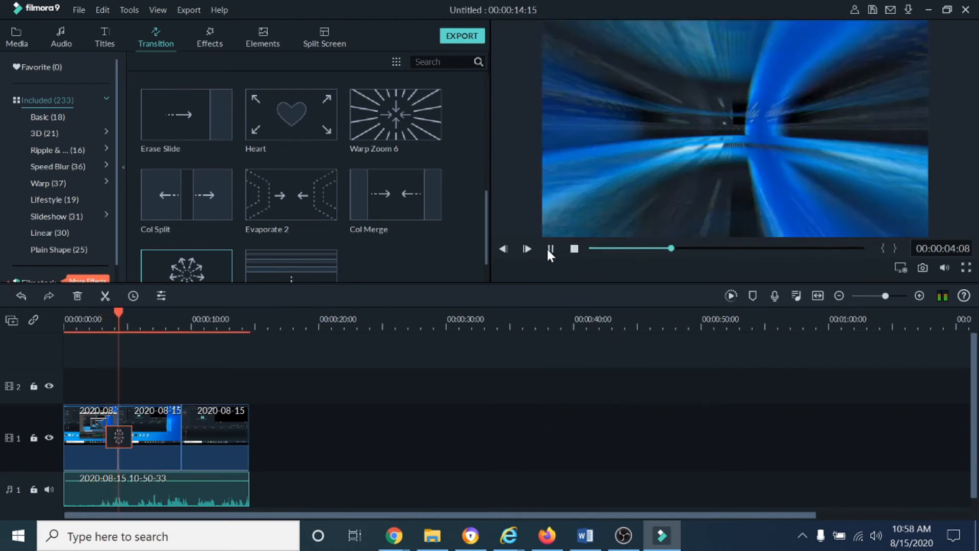
click(550, 254)
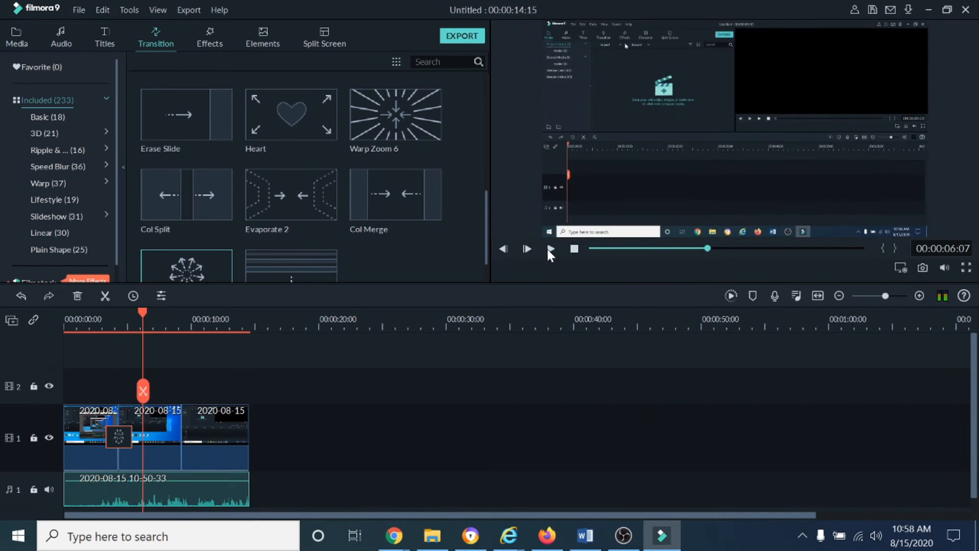
Step: Preview the outward-arrows transition on its sample footage, and replay it in the timeline from 00:00:02:22
click(218, 268)
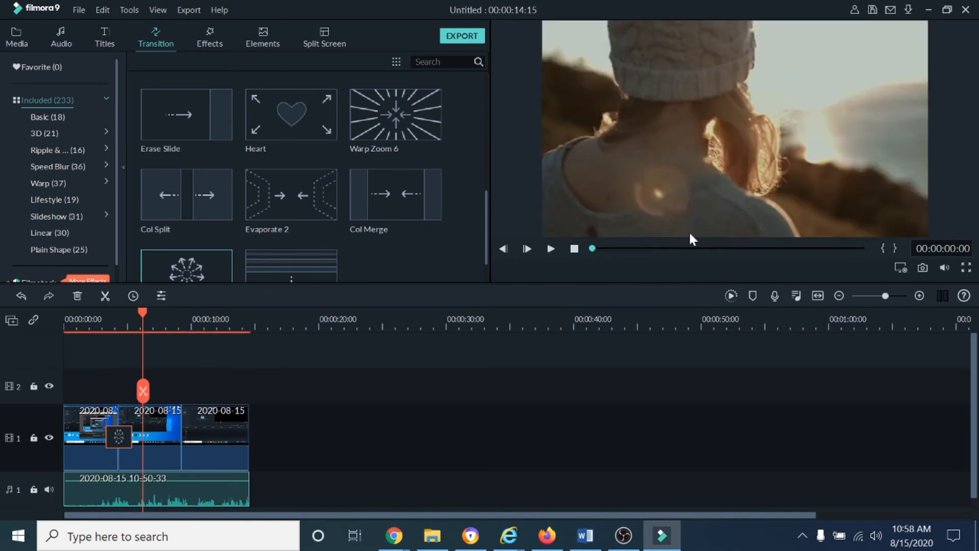
click(550, 249)
drag(141, 313, 100, 320)
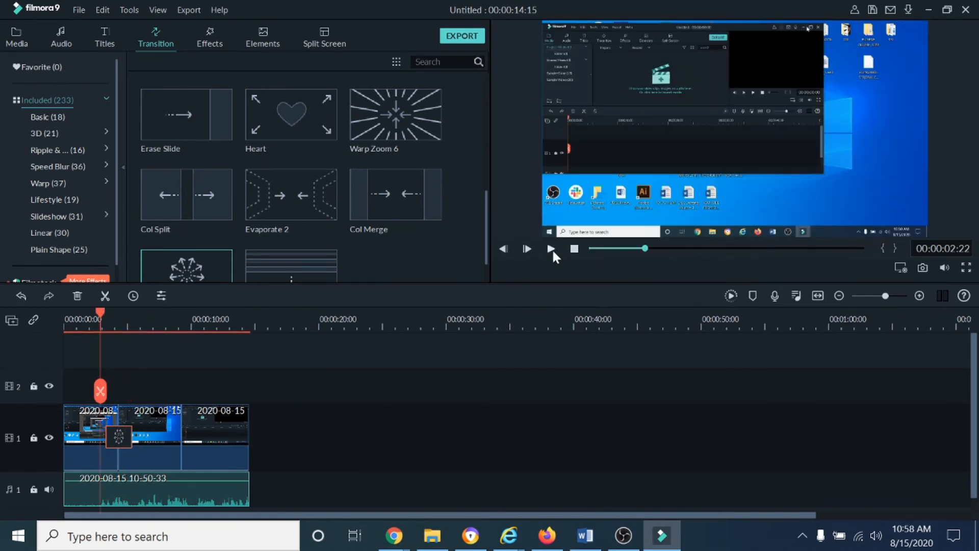
click(551, 250)
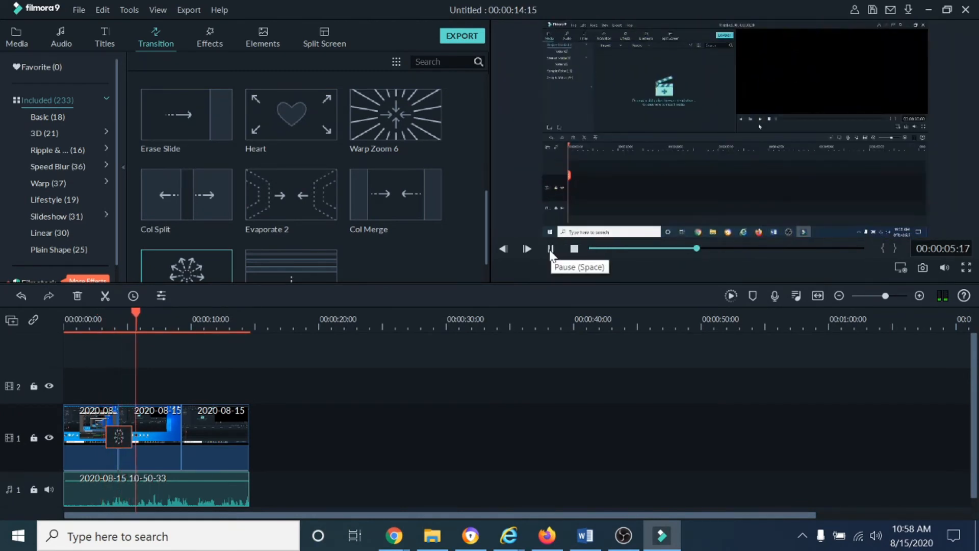
click(551, 250)
Step: Preview the horizontal-stripes and spiral transitions, and add the spiral one at the cut between the second and third segments
click(331, 266)
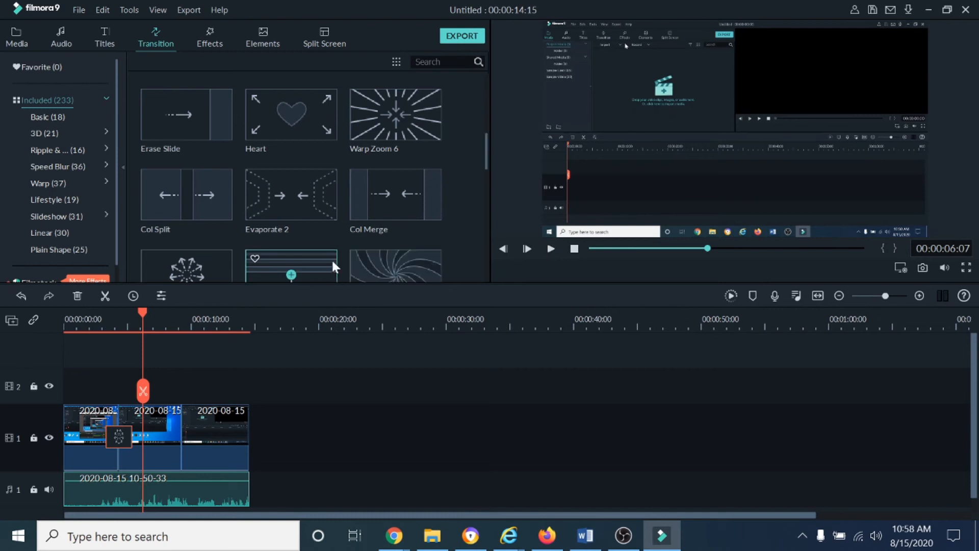
click(551, 249)
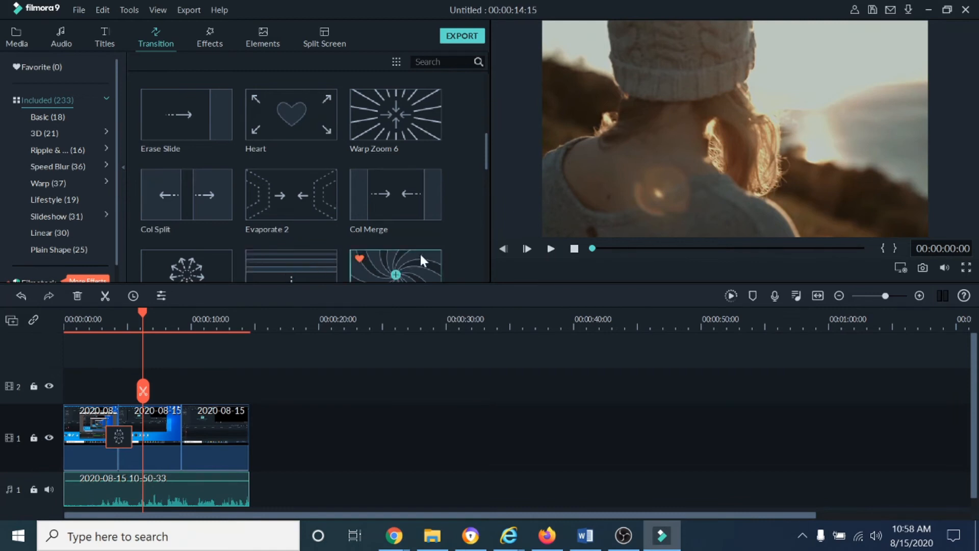
click(550, 248)
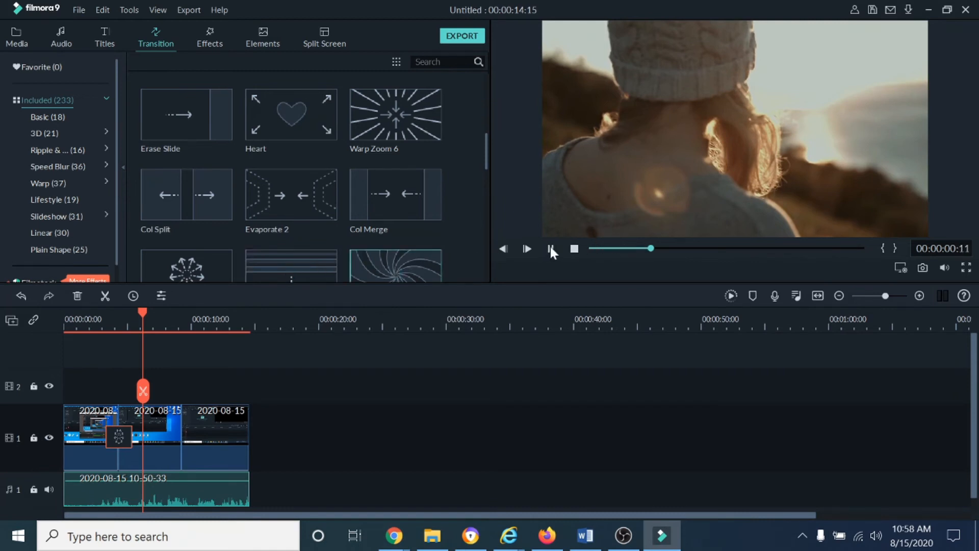
drag(379, 269, 178, 435)
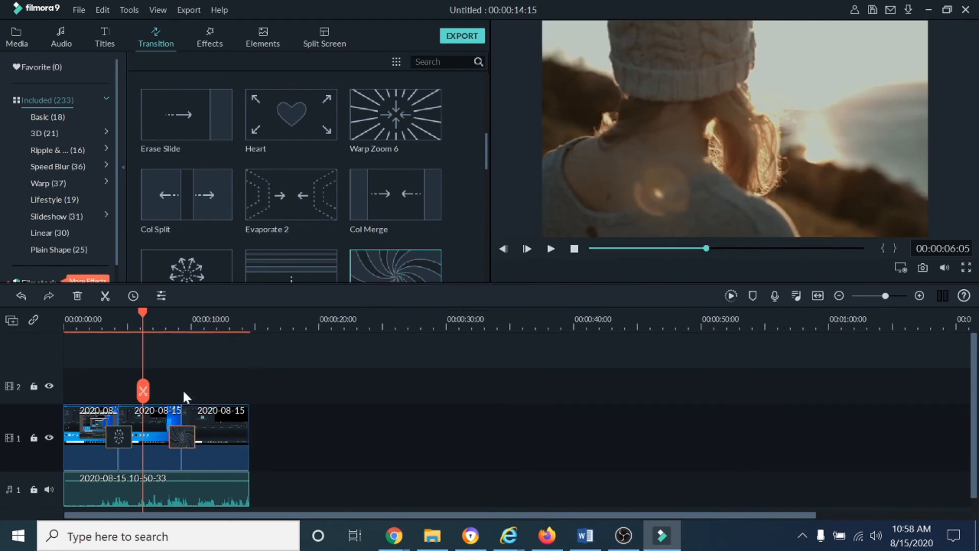
Step: Play back the spiral transition from 00:00:07:13, and replay the timeline from its start through both transitions
drag(142, 308, 161, 314)
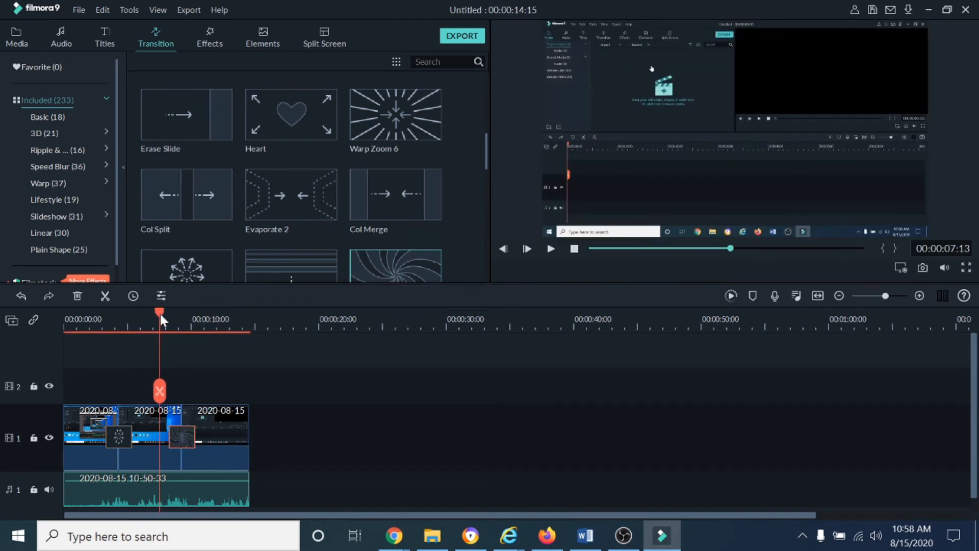
click(551, 249)
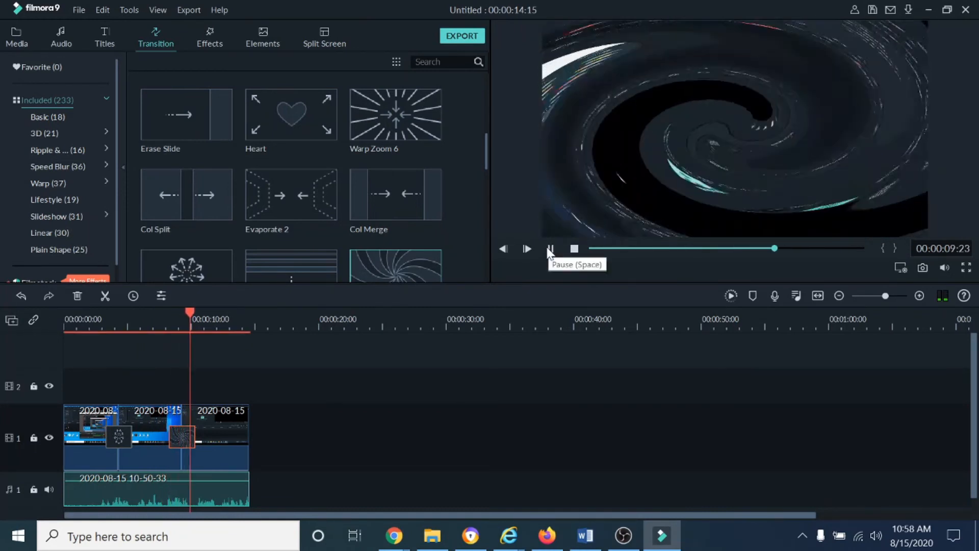
click(550, 249)
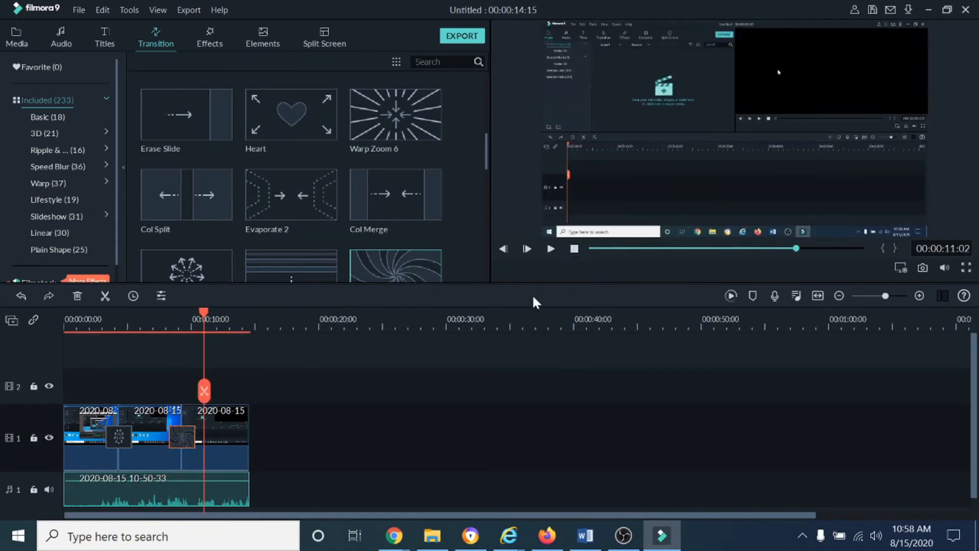
click(576, 251)
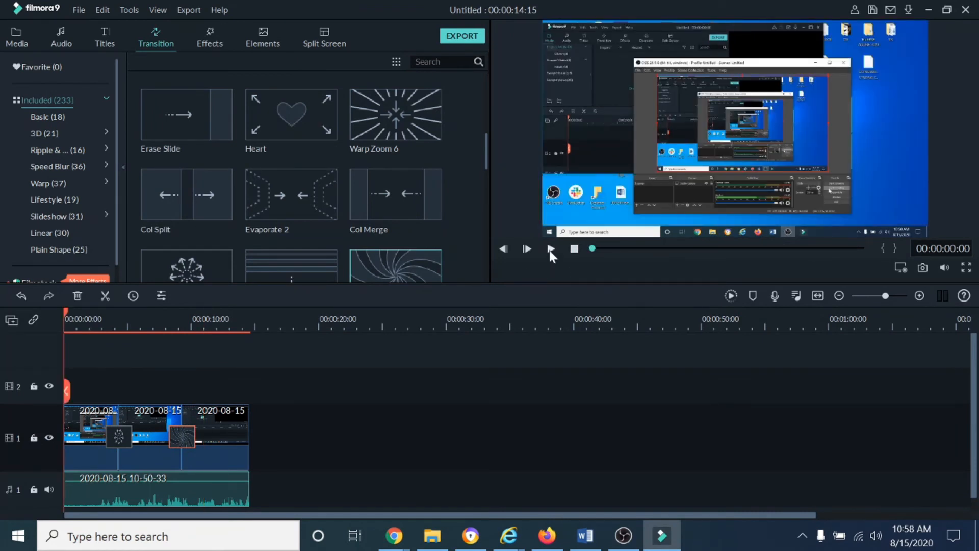
click(550, 250)
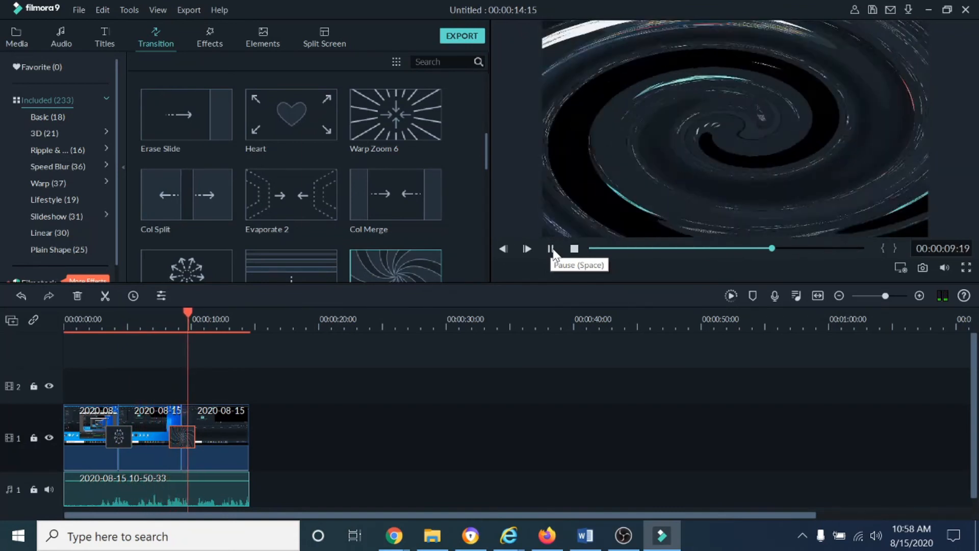
click(552, 249)
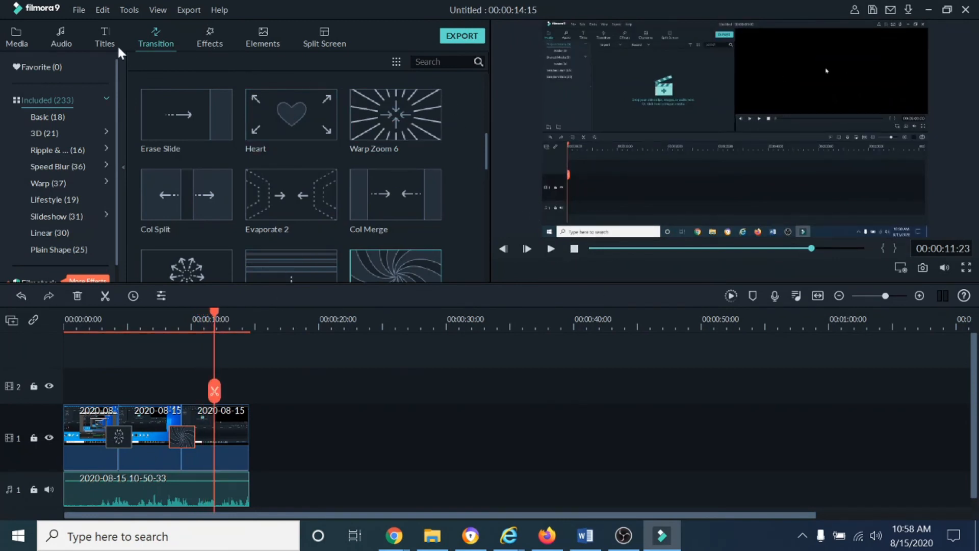
Step: Browse the title templates and preview Credit 1 and Credit 5
click(104, 37)
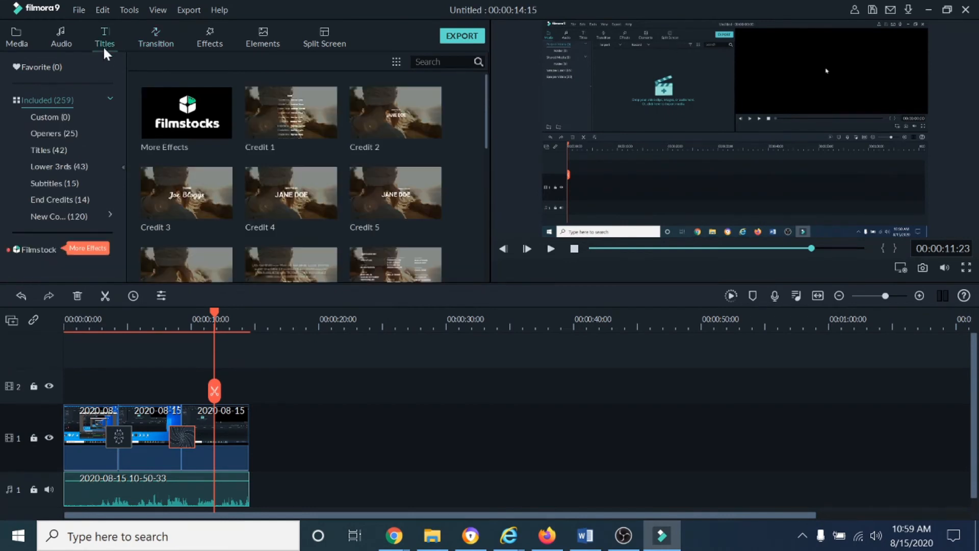
click(322, 122)
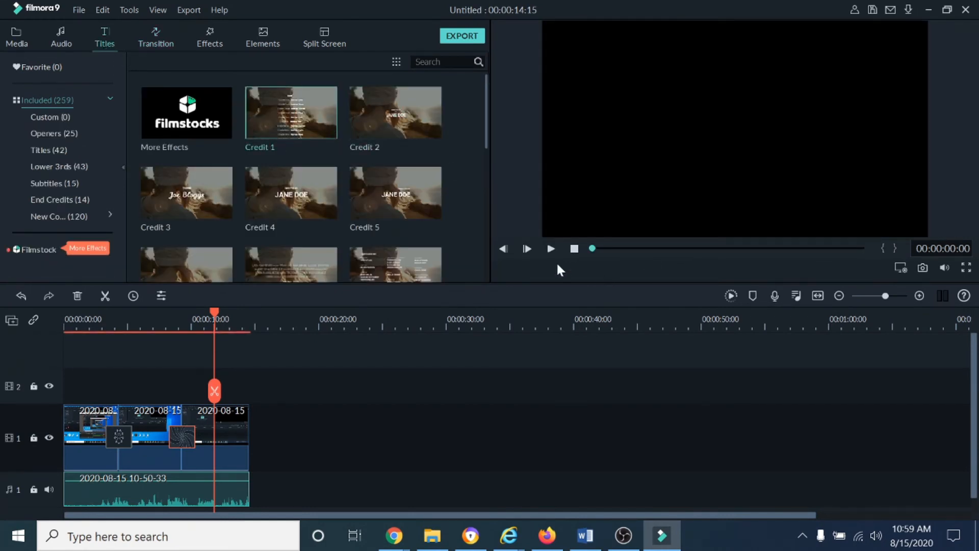
click(550, 250)
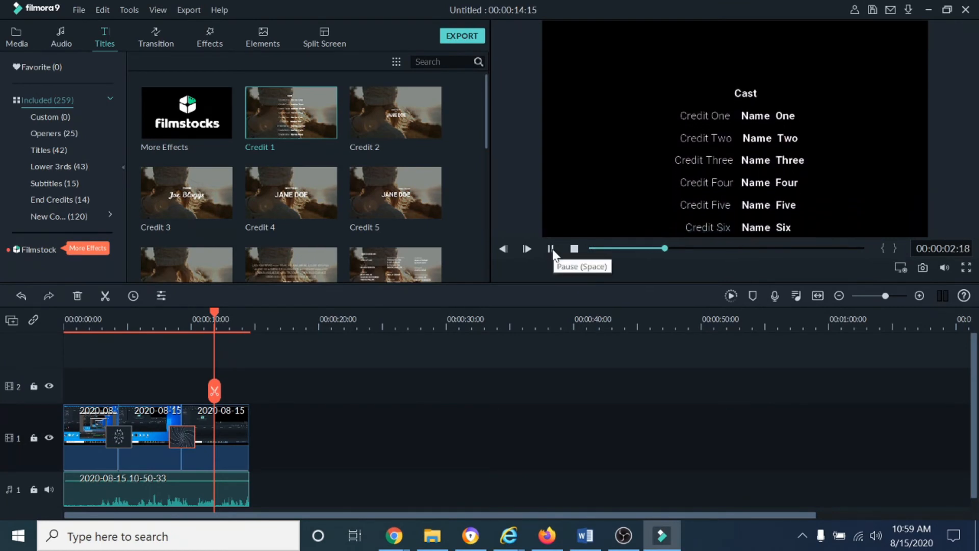
click(551, 249)
click(215, 191)
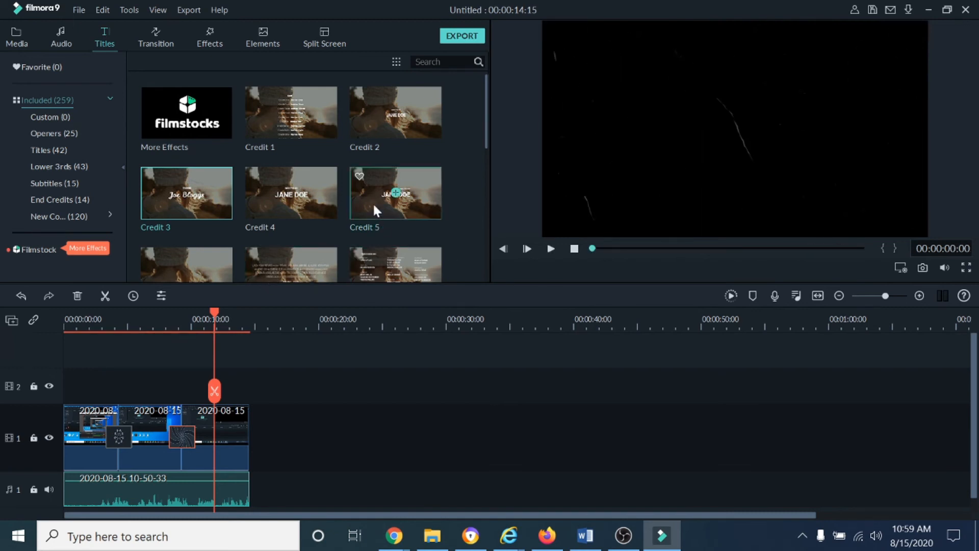
click(394, 209)
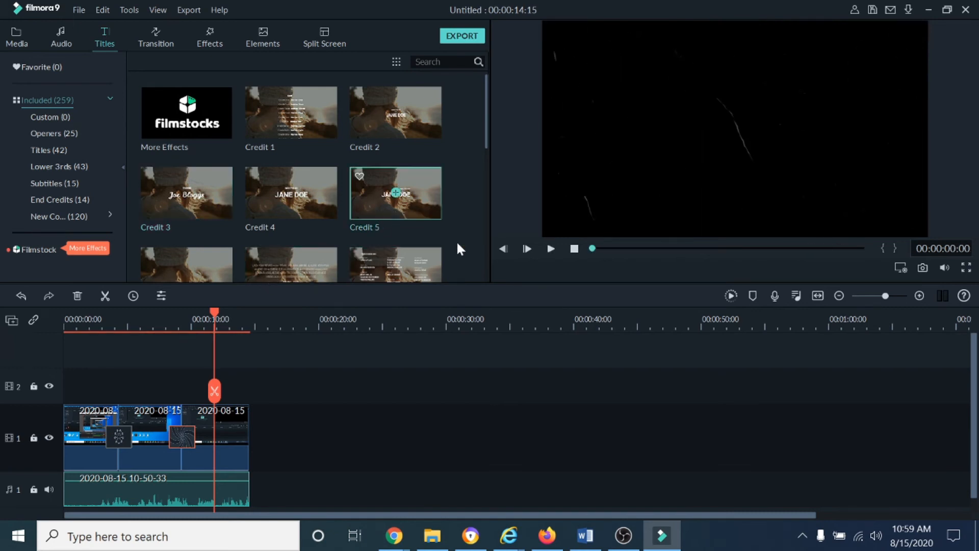
click(551, 249)
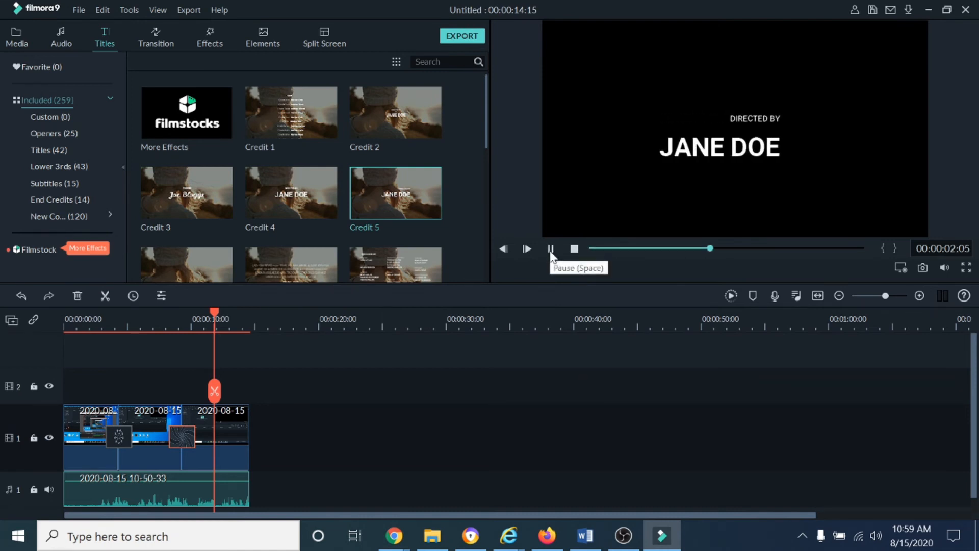
click(550, 250)
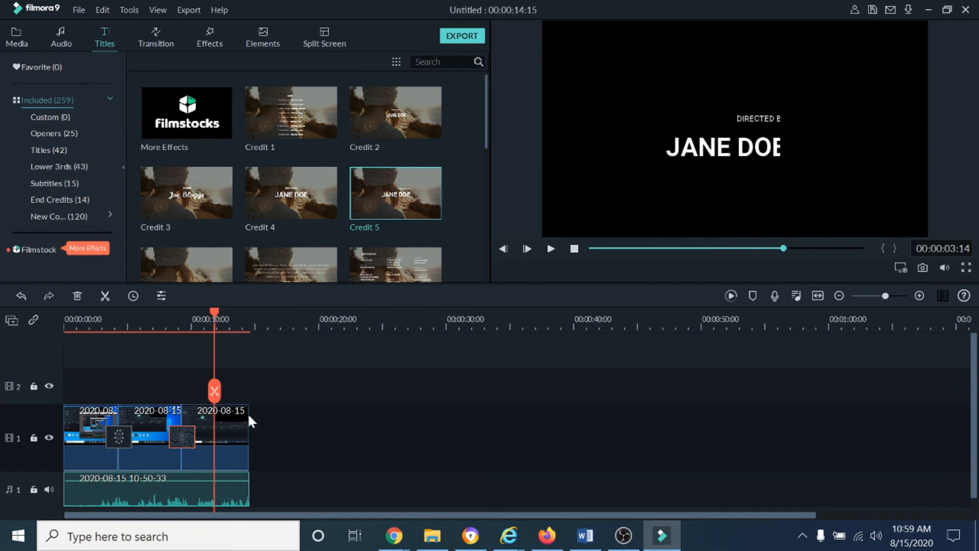
Step: Place the Credit 5 title at the start of video track 2 and play the timeline from the beginning through the title
drag(369, 191, 56, 388)
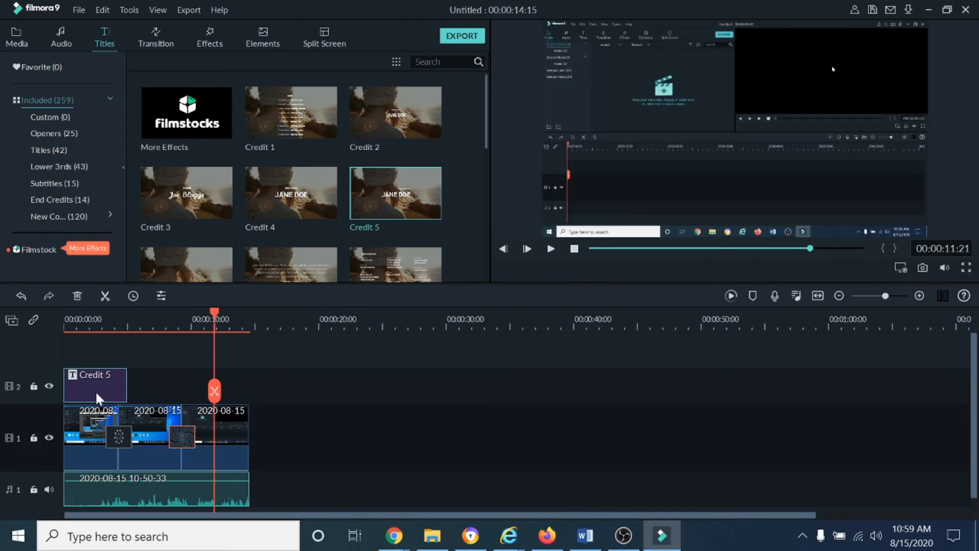
click(574, 248)
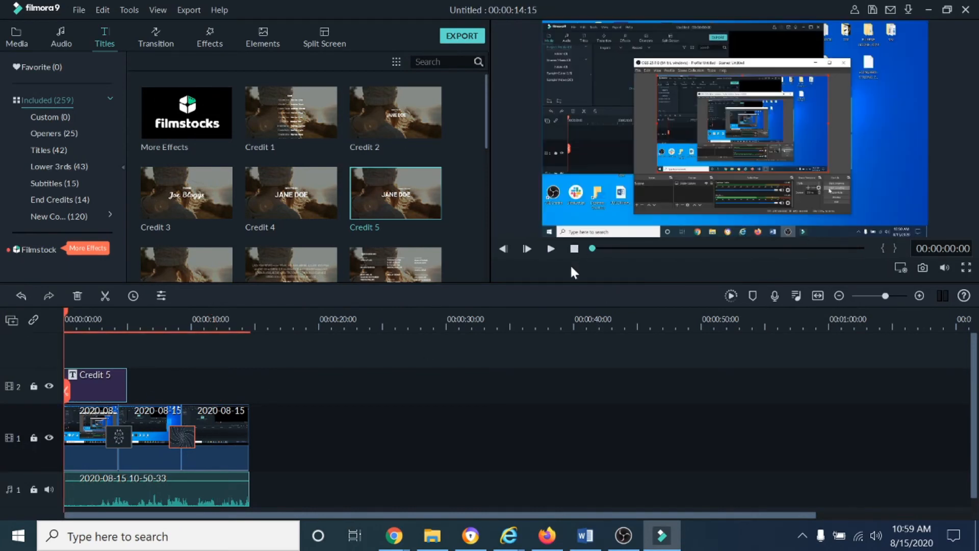
click(551, 248)
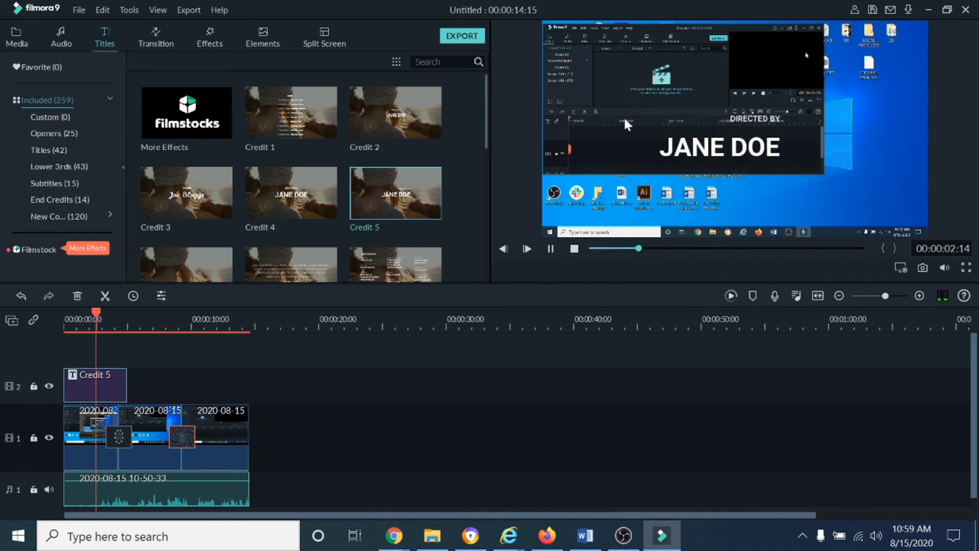
click(551, 250)
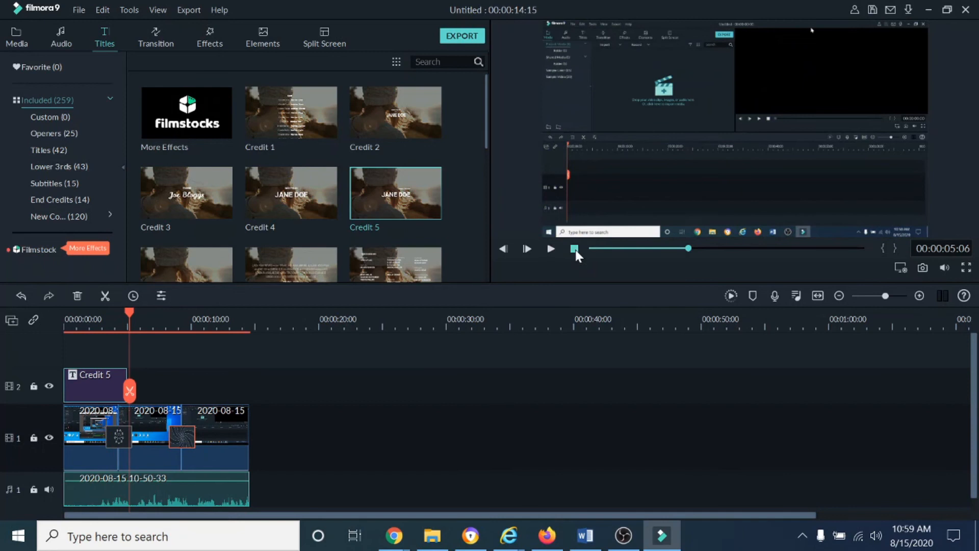
Step: Pause playback at 00:00:01:14 and set the font size of the Credit 5 title's "DIRECTED BY" line to 24
click(574, 249)
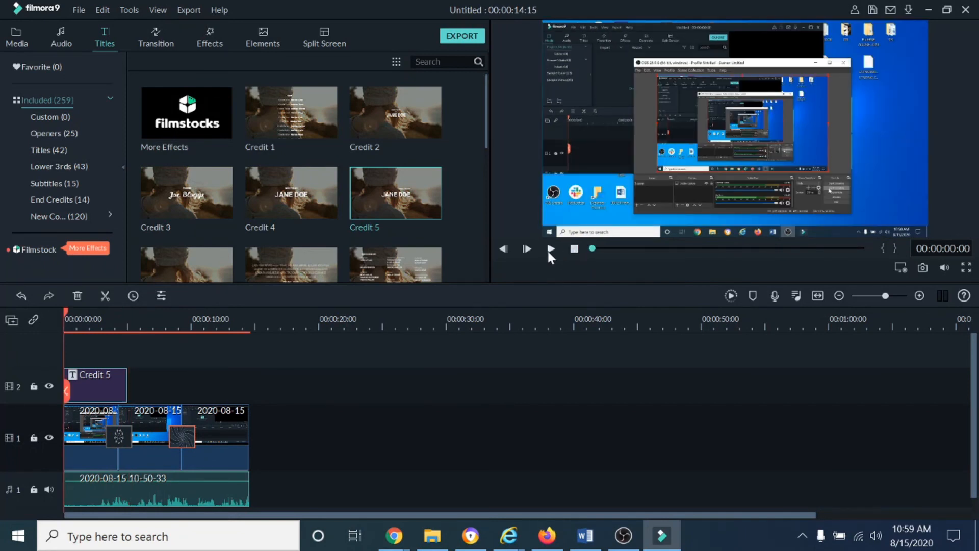
click(551, 250)
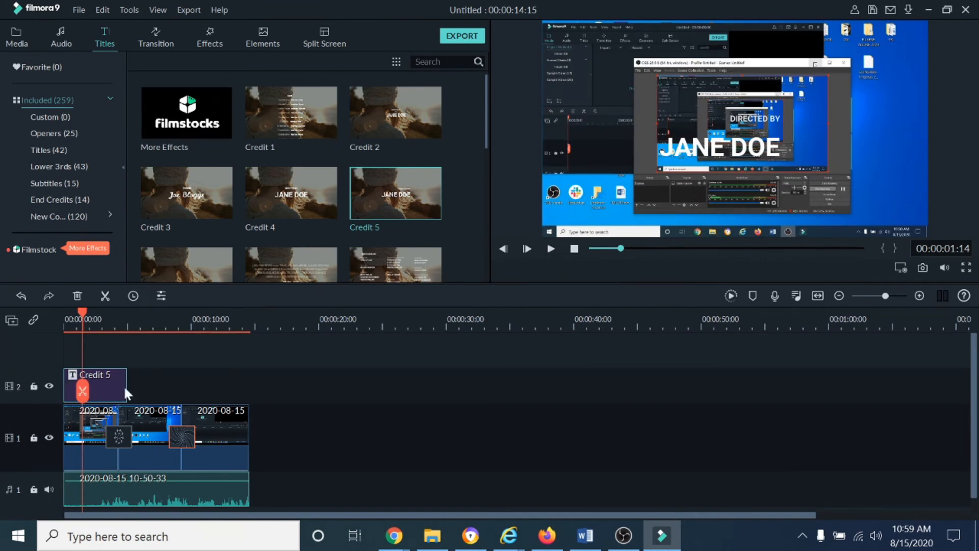
click(722, 149)
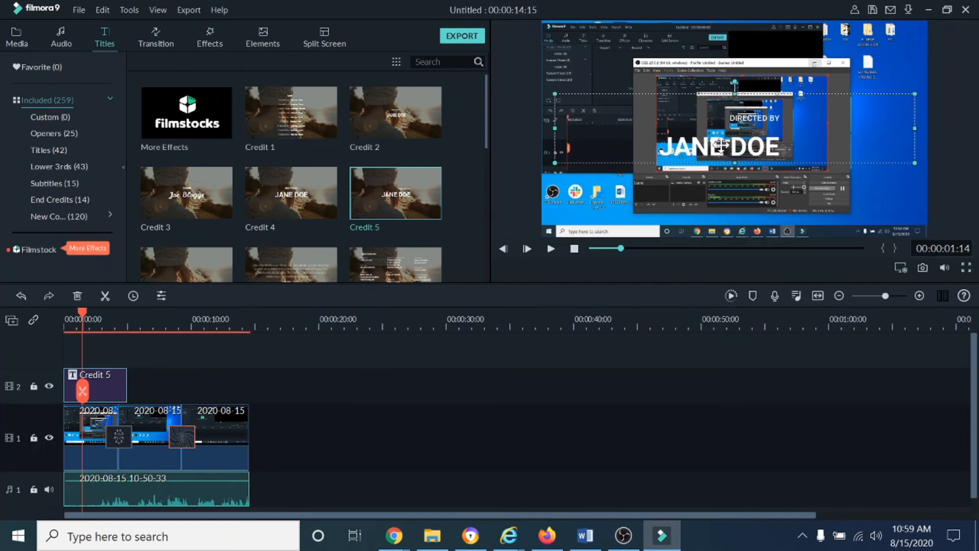
double_click(722, 149)
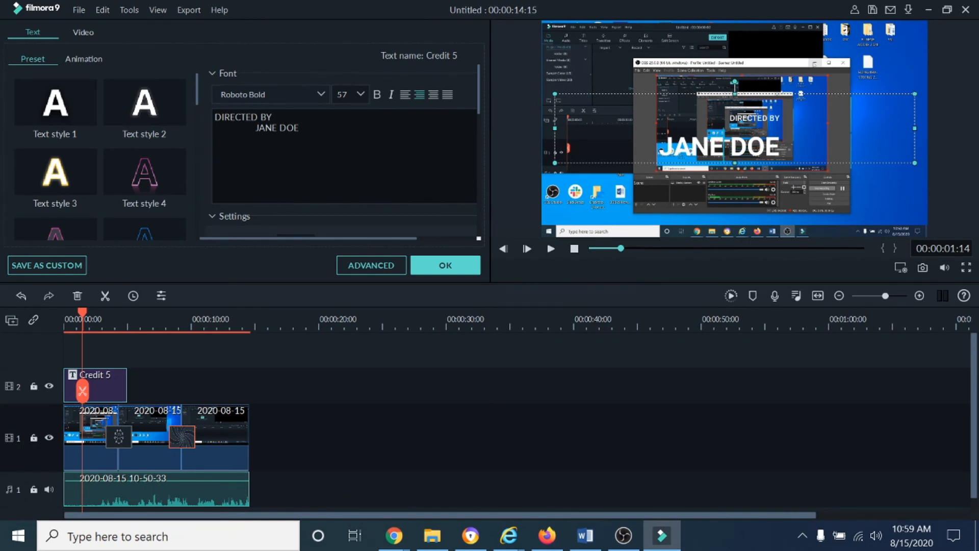
drag(287, 118, 215, 117)
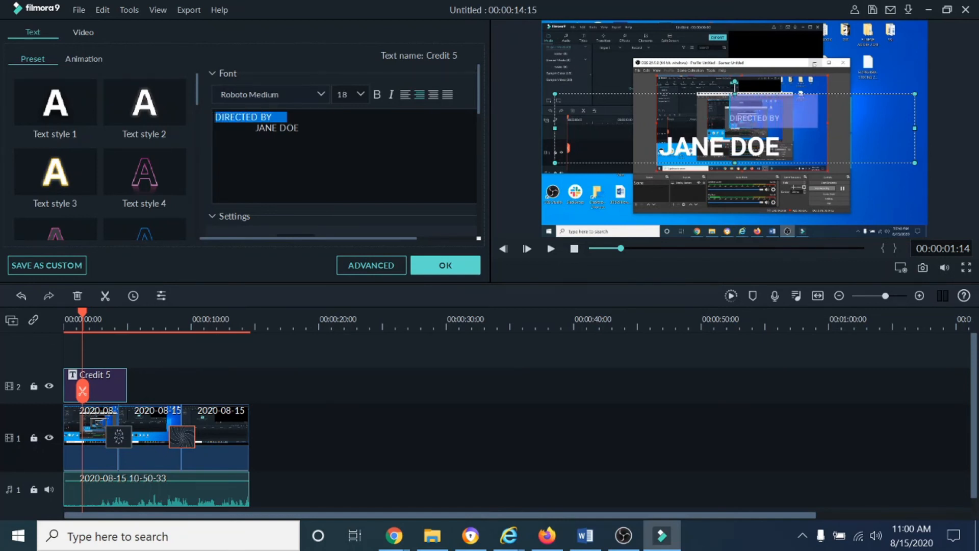
click(361, 94)
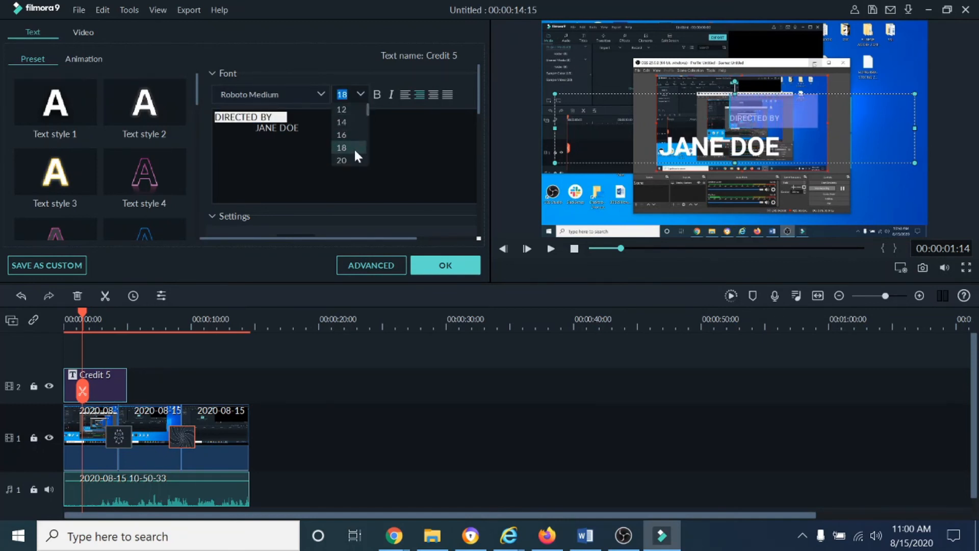
drag(366, 111, 370, 120)
click(348, 153)
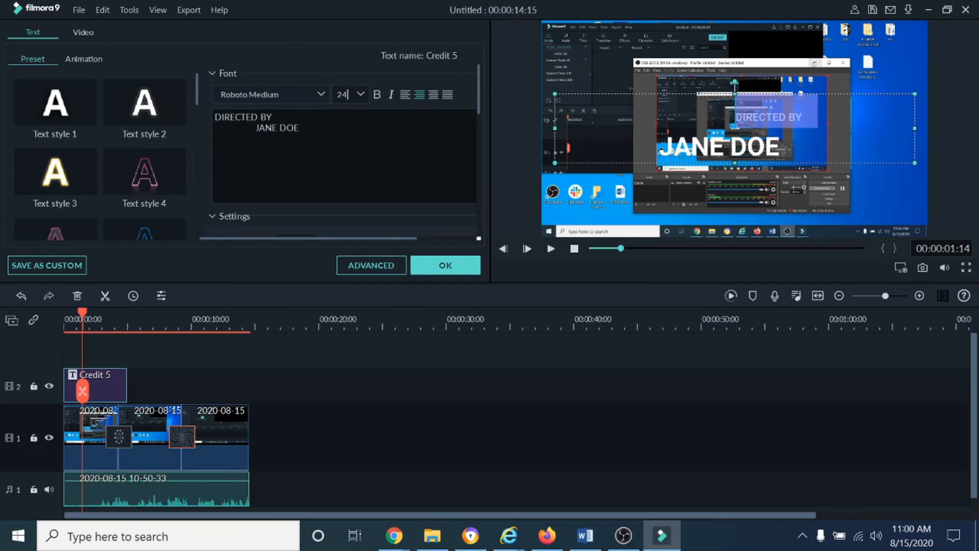
Step: Replace the placeholder name under "DIRECTED BY" with the director's name and accept the title edits
click(307, 128)
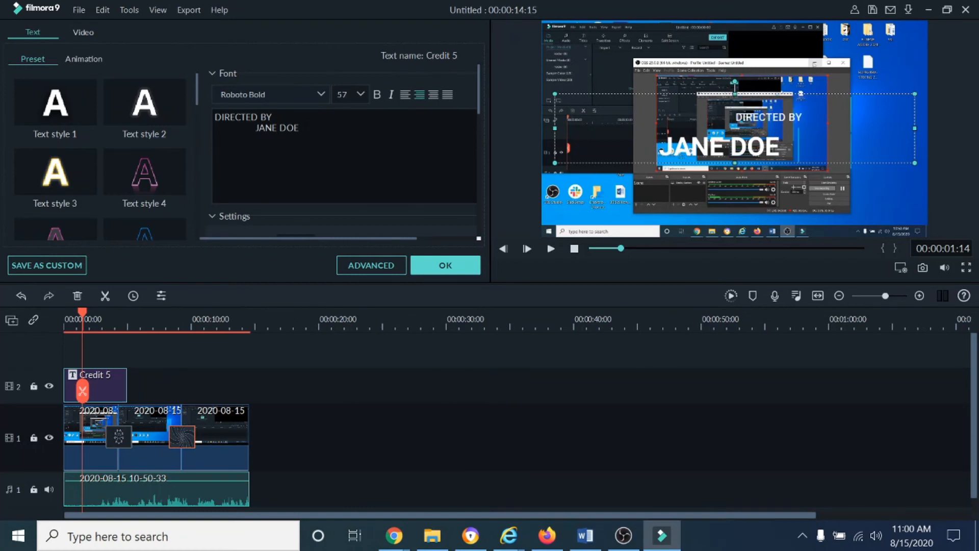
key(BackSpace)
key(BackSpace)
key(BackSpace)
key(BackSpace)
key(BackSpace)
key(BackSpace)
key(BackSpace)
key(BackSpace)
key(BackSpace)
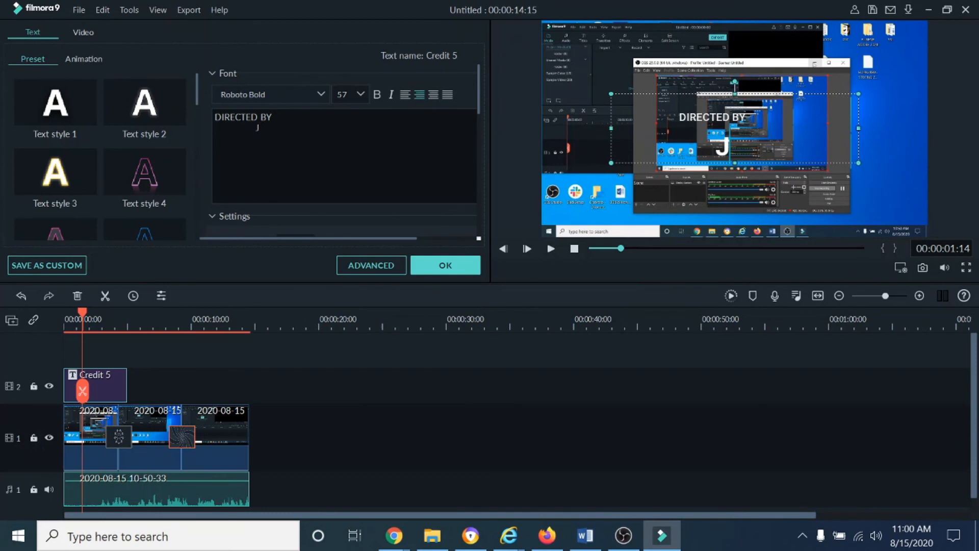
key(BackSpace)
text(I)
key(BackSpace)
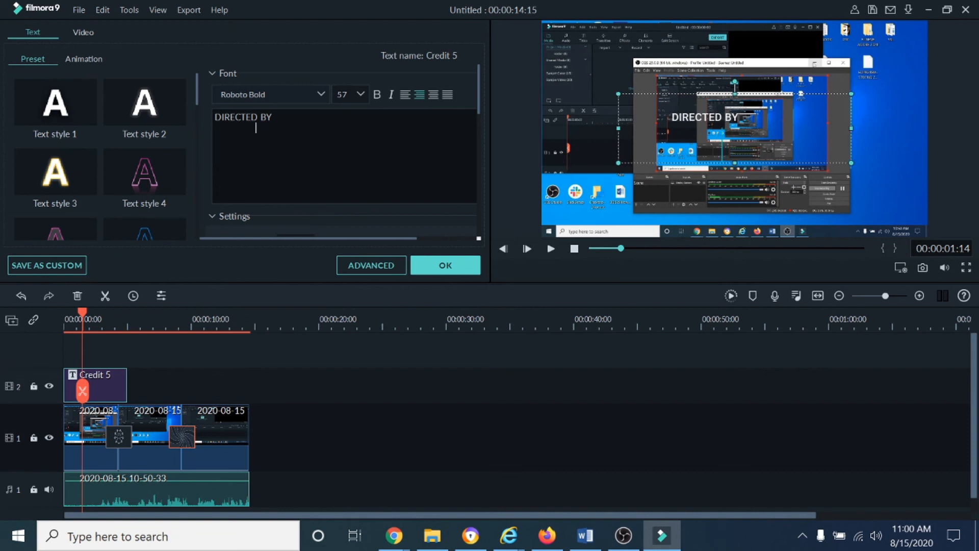
text(L.A.)
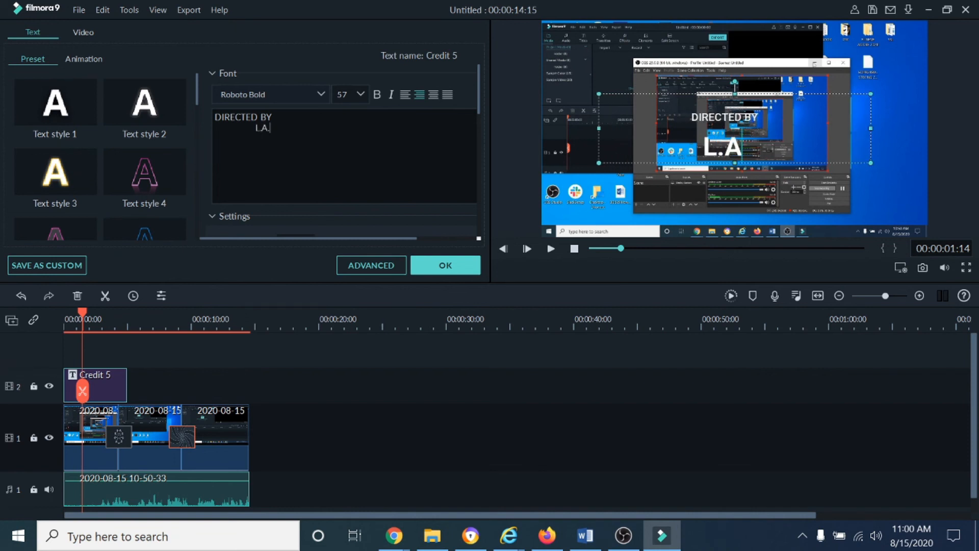
text( JA)
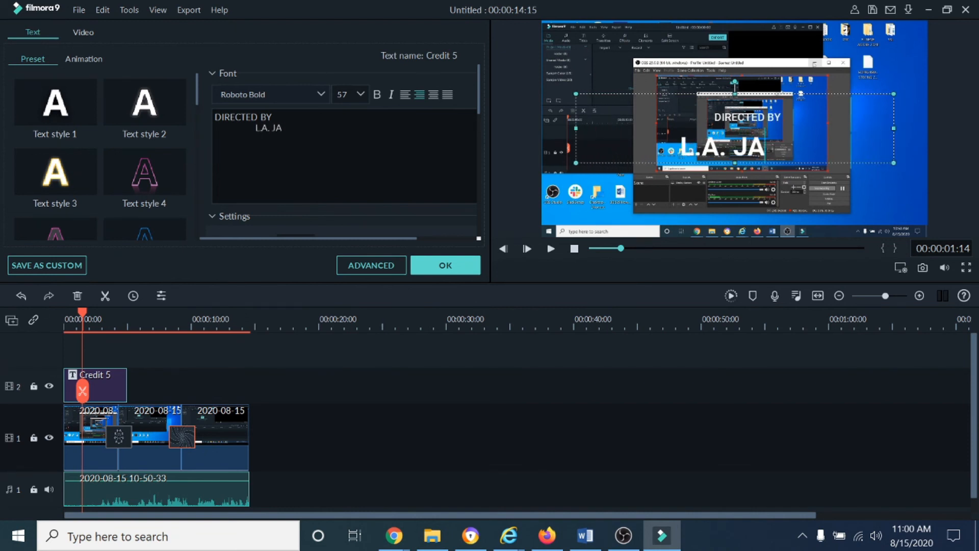
text(CKSON)
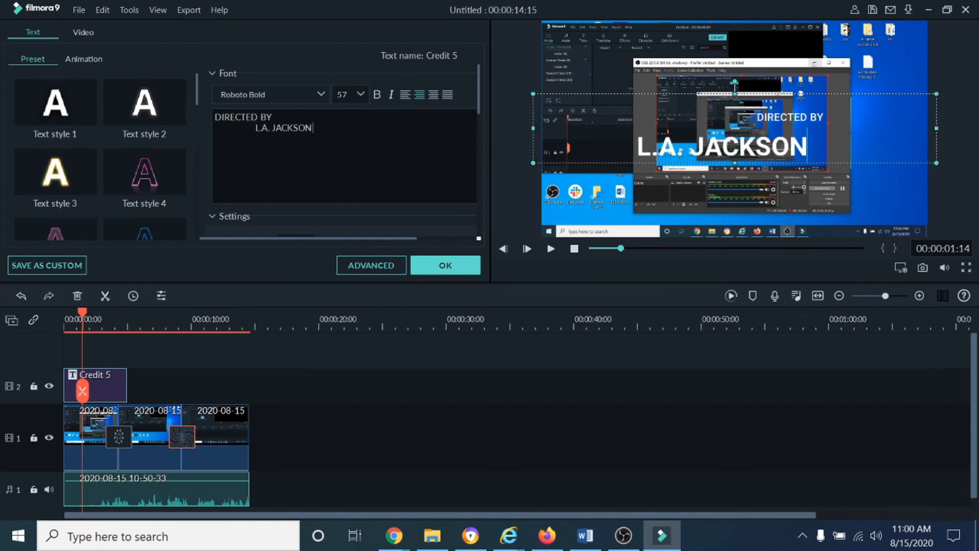
click(452, 265)
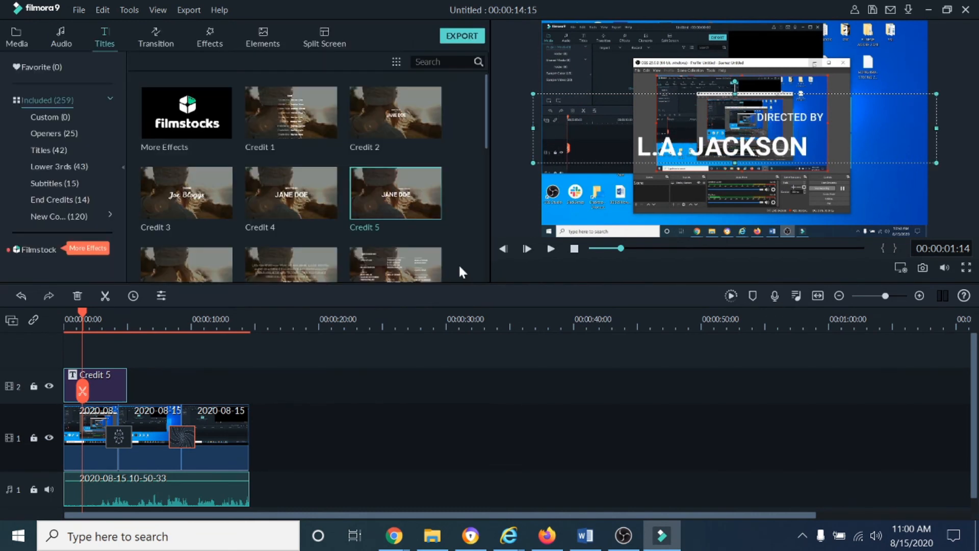
Step: Play back the edited title from the start of the timeline, and return the playhead to 00:00:00:00
click(574, 250)
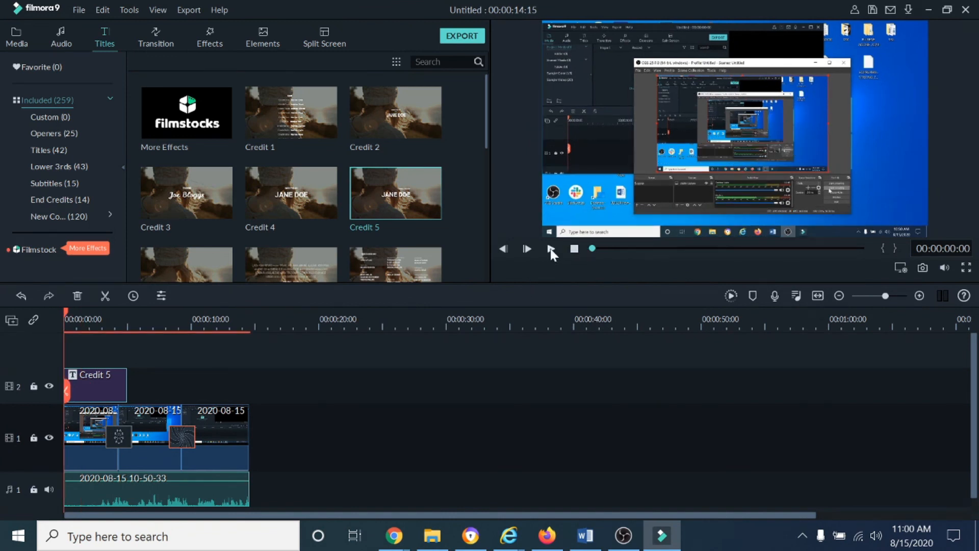
click(551, 249)
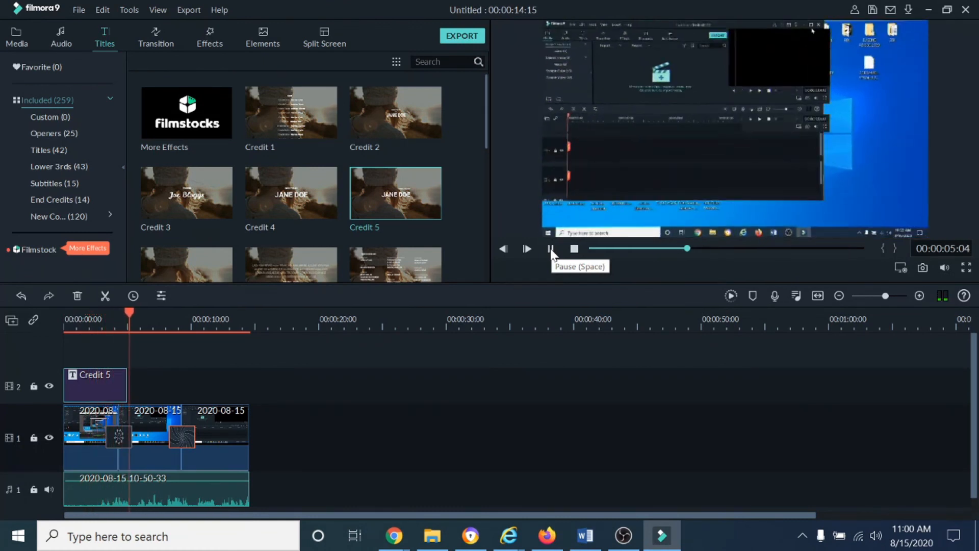
click(551, 249)
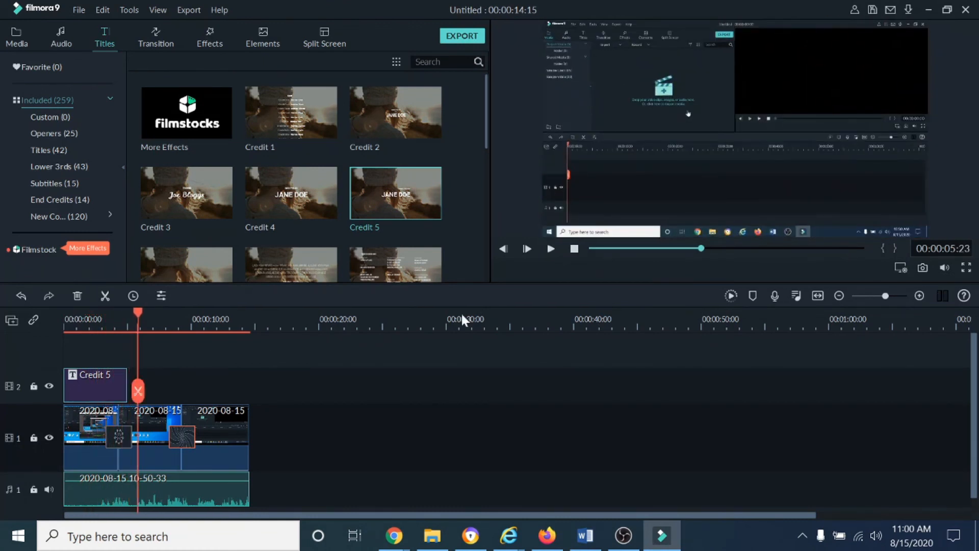
click(574, 249)
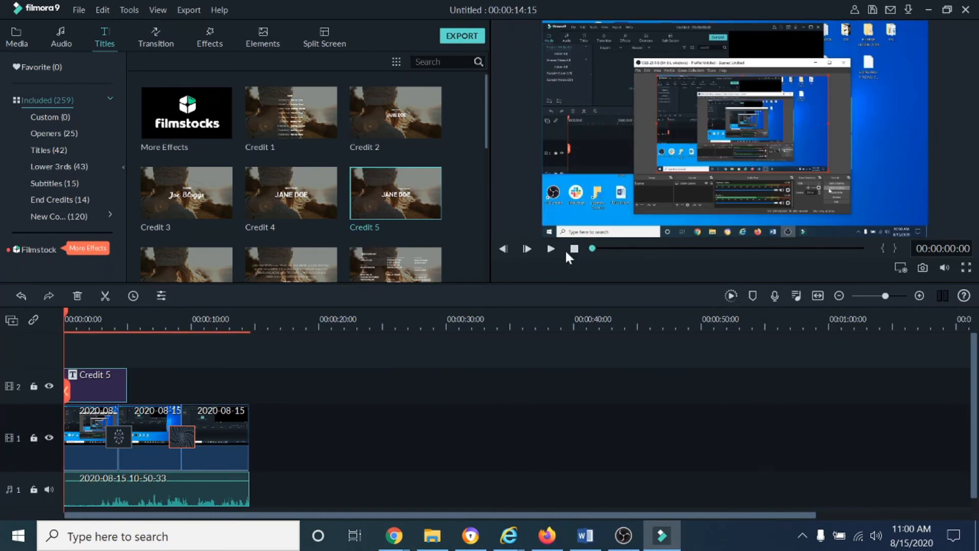
Step: Pause playback at 00:00:01:02, open the Credit 5 title for editing and remove the leading spaces before the director's name
click(550, 250)
click(552, 246)
double_click(739, 127)
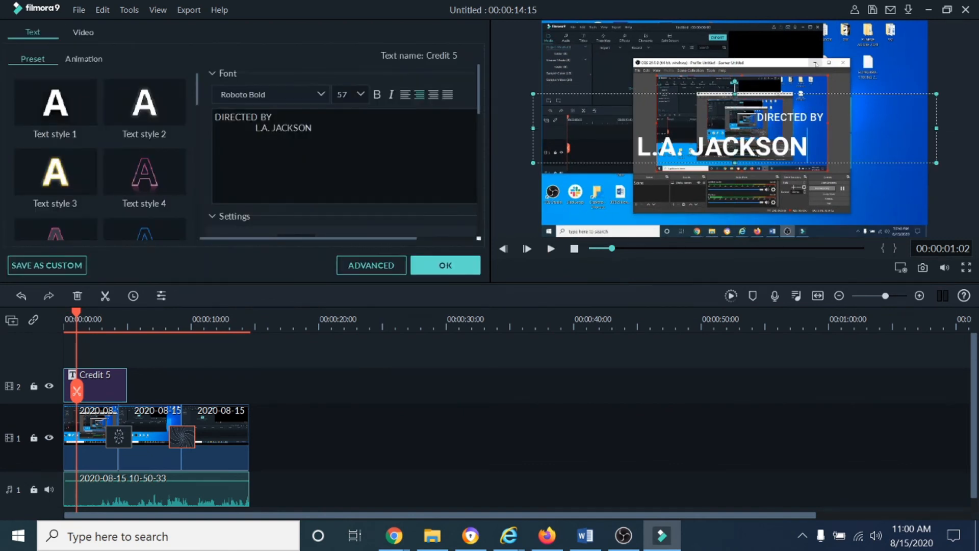
click(253, 127)
key(BackSpace)
key(BackSpace)
key(BackSpace)
key(BackSpace)
key(BackSpace)
key(BackSpace)
key(BackSpace)
key(BackSpace)
key(BackSpace)
key(BackSpace)
key(BackSpace)
key(BackSpace)
key(BackSpace)
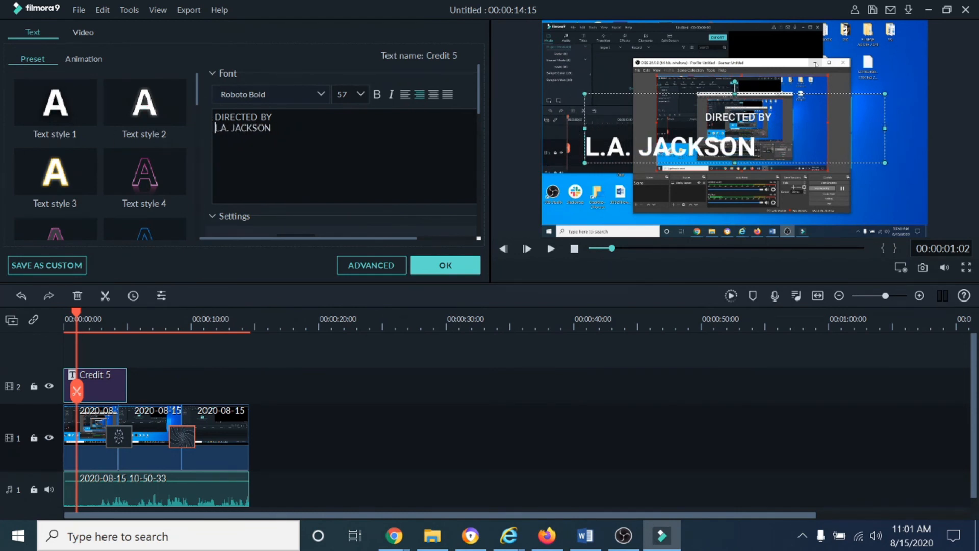
Step: Indent the director's name with a few spaces under "DIRECTED BY" and slightly widen the title's text box in the preview
key(Up)
click(216, 128)
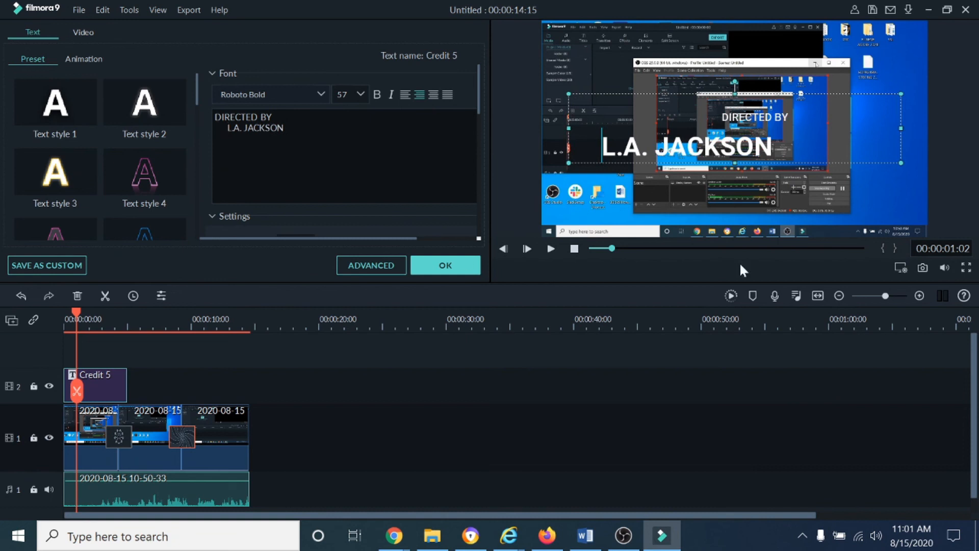
mouse_move(901, 128)
mouse_down()
mouse_move(816, 137)
mouse_move(903, 129)
mouse_up()
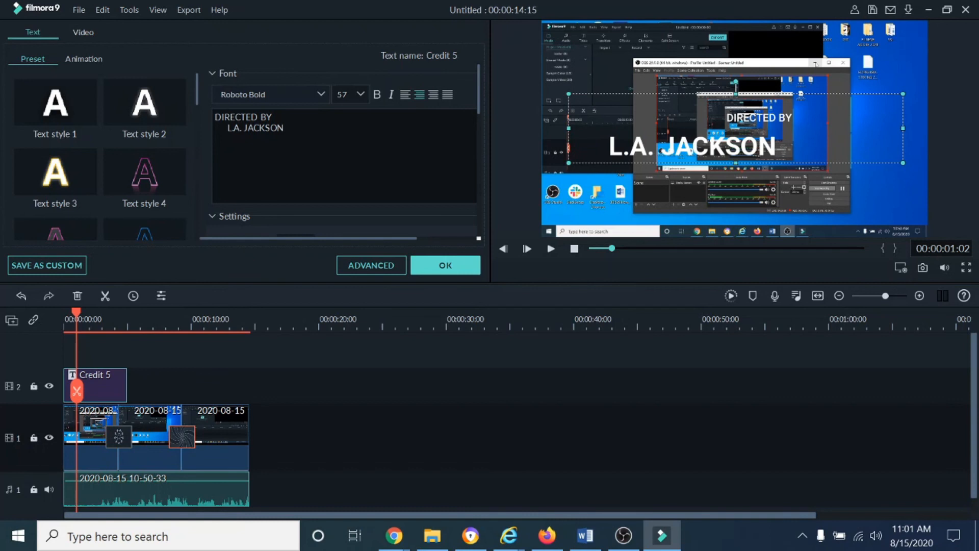
Step: Try adding a line break between "DIRECTED BY" and the director's name in the title text
drag(228, 128, 226, 128)
key(Return)
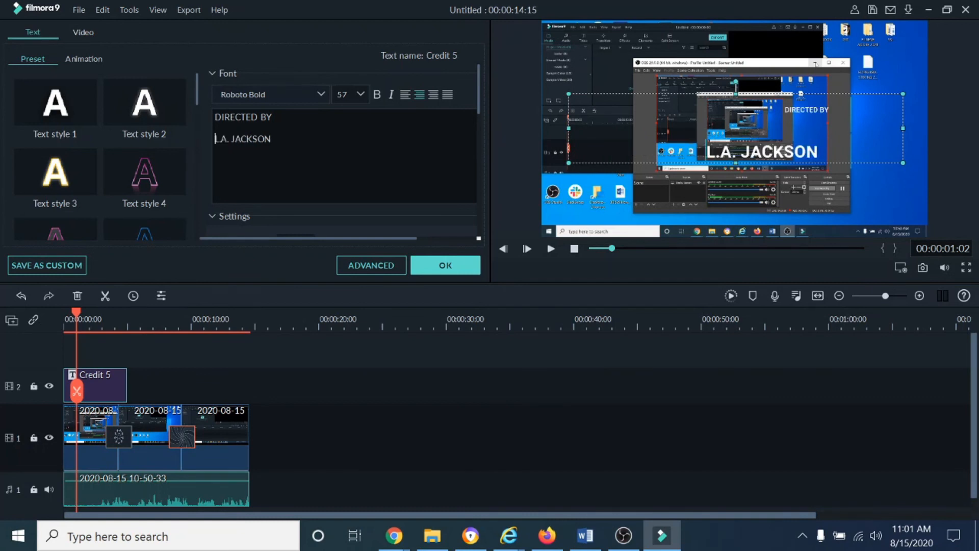
key(Return)
key(BackSpace)
key(BackSpace)
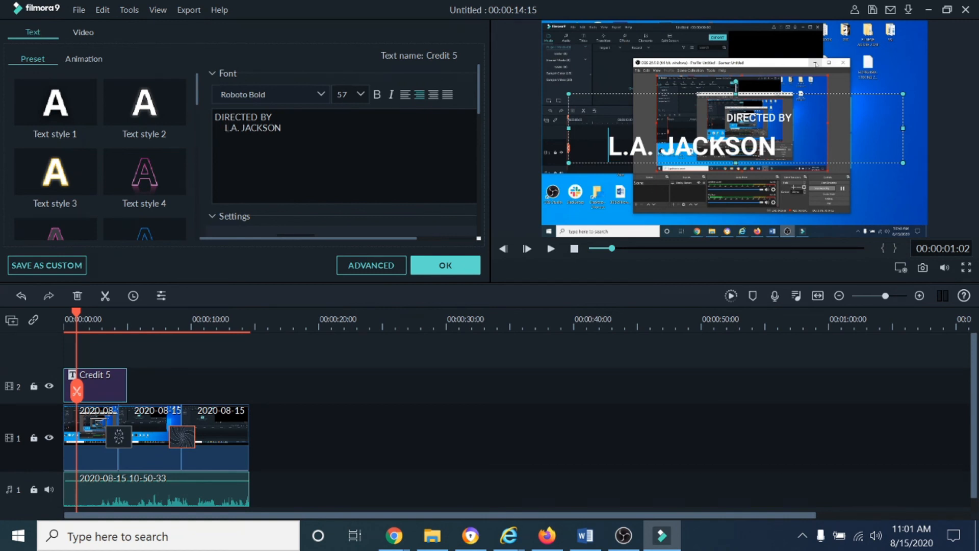
Step: Accept the title edits and switch to the OBS recording window
click(443, 265)
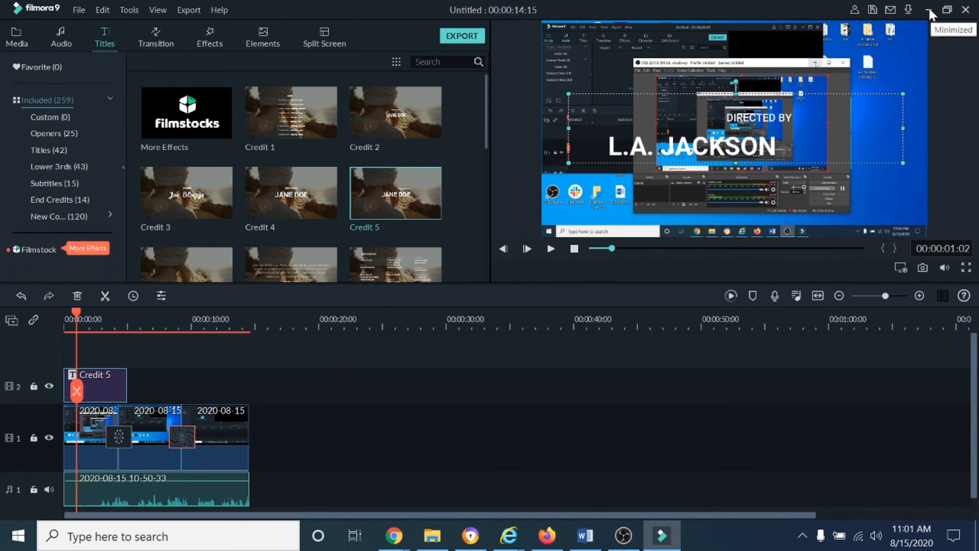
click(623, 538)
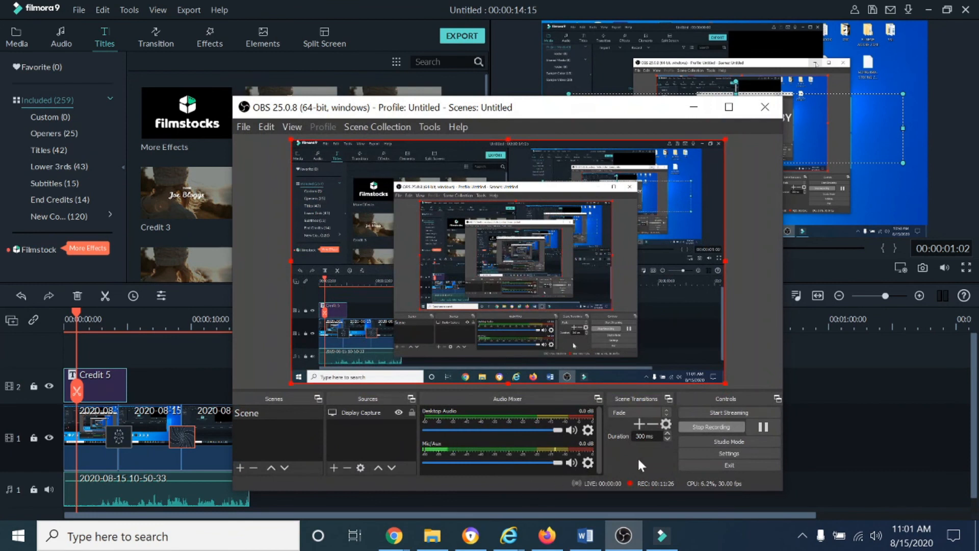